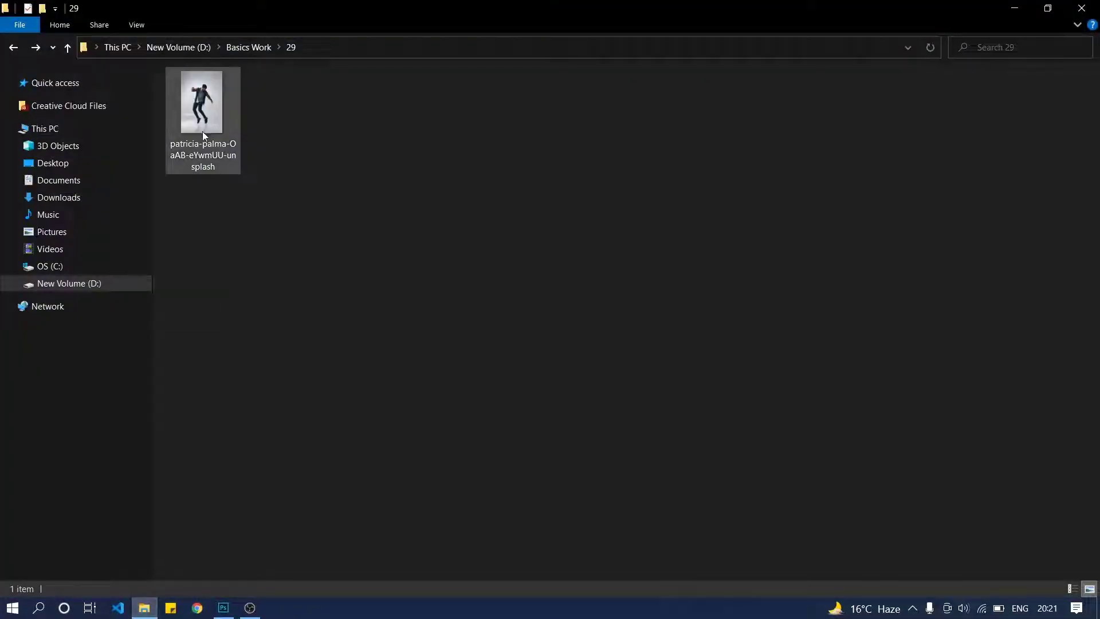
Open the dancer photo from File Explorer in Photoshop and duplicate its Background layer.
{"action": "left_click_drag", "start_coordinate": [204, 133], "coordinate": [251, 595]}
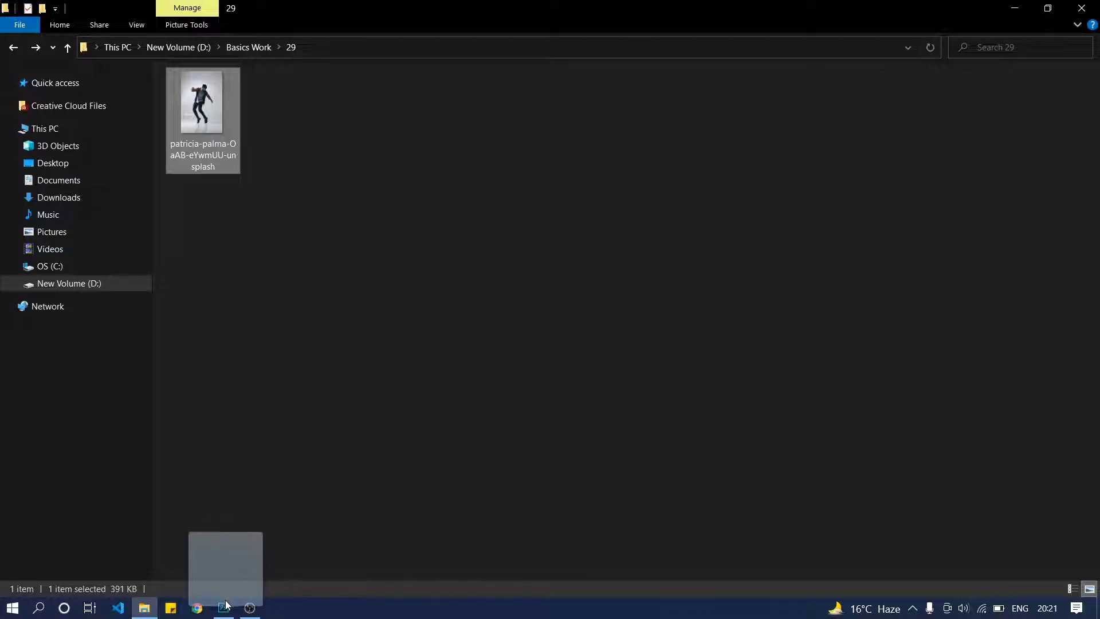
{"action": "left_click_drag", "start_coordinate": [252, 596], "coordinate": [299, 319]}
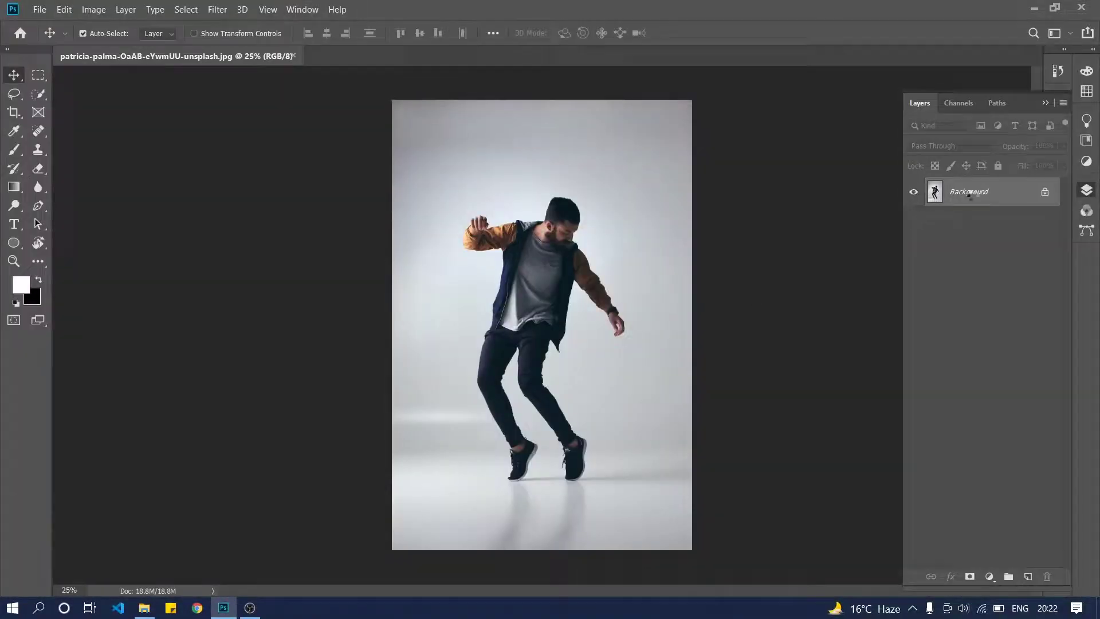
{"action": "left_click_drag", "start_coordinate": [969, 195], "coordinate": [1036, 576]}
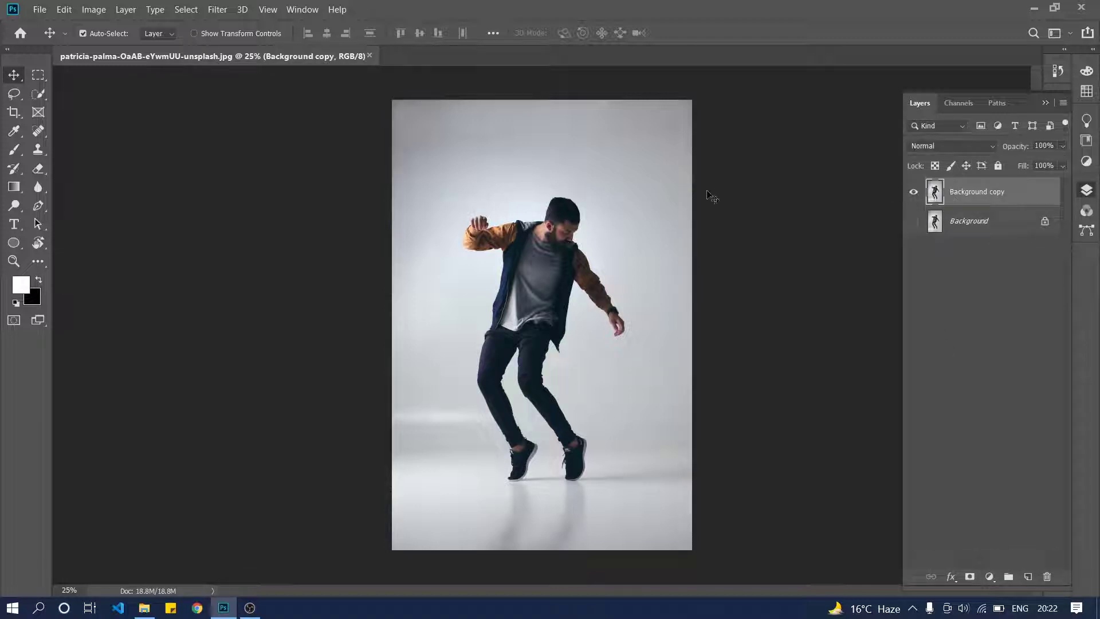
Select the dancer as the subject, copy him onto a new Layer 1, and check its visibility.
{"action": "left_click", "coordinate": [185, 10]}
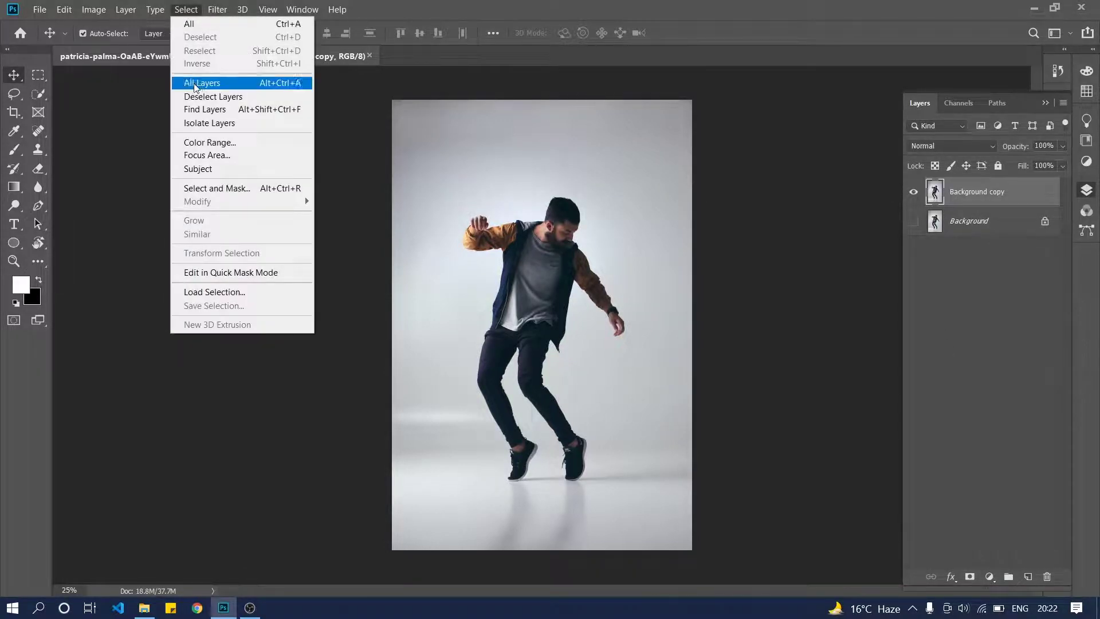
{"action": "left_click", "coordinate": [221, 169]}
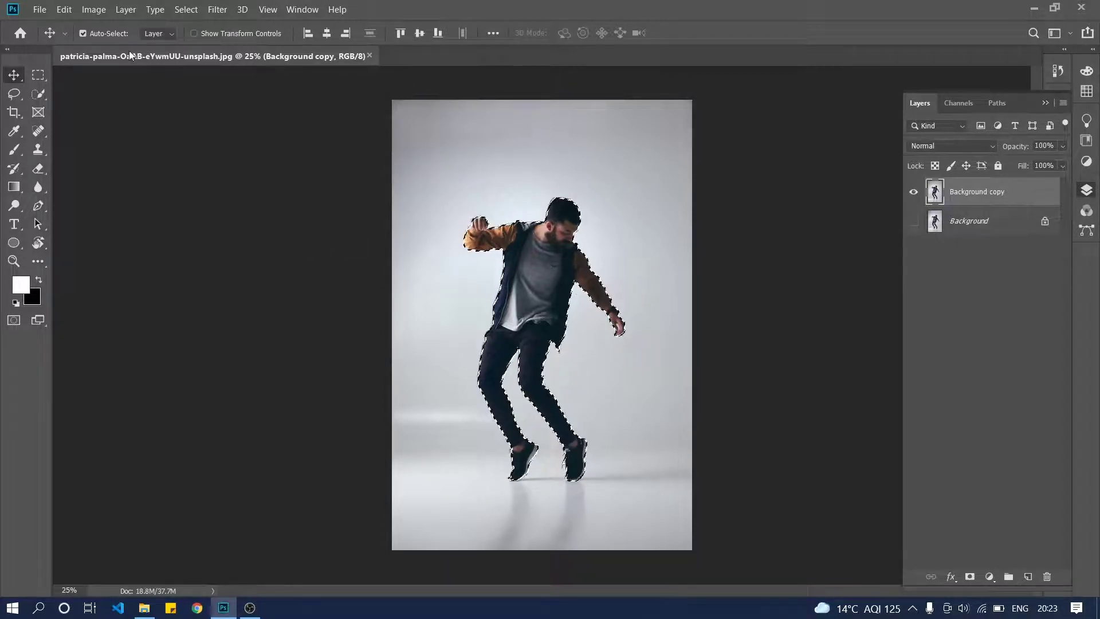
{"action": "left_click", "coordinate": [133, 9]}
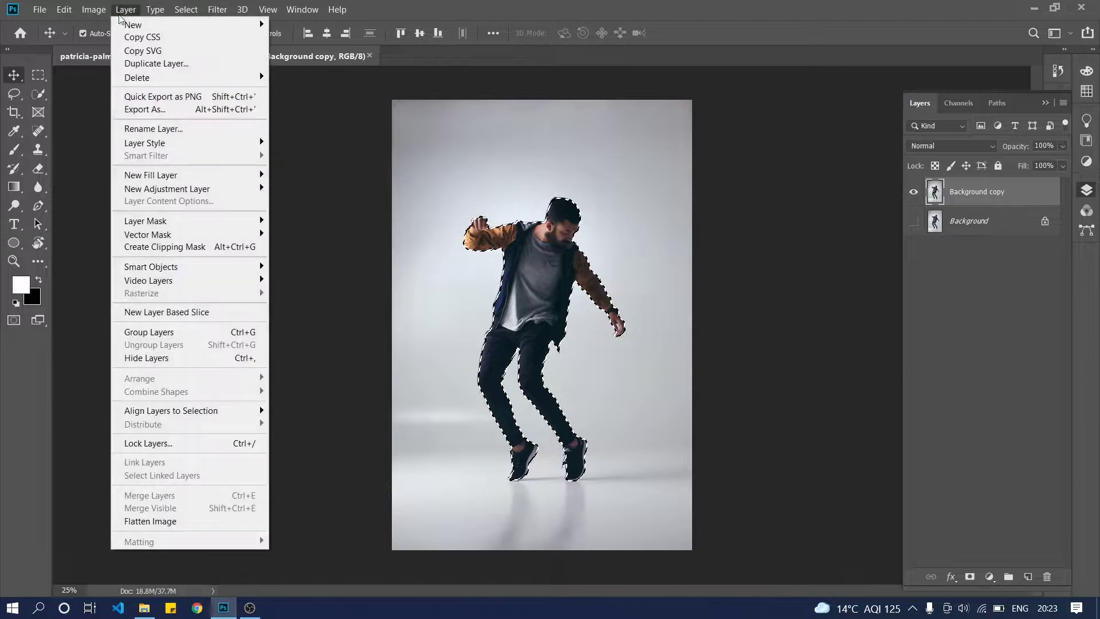
{"action": "mouse_move", "coordinate": [133, 24]}
{"action": "left_click", "coordinate": [325, 149]}
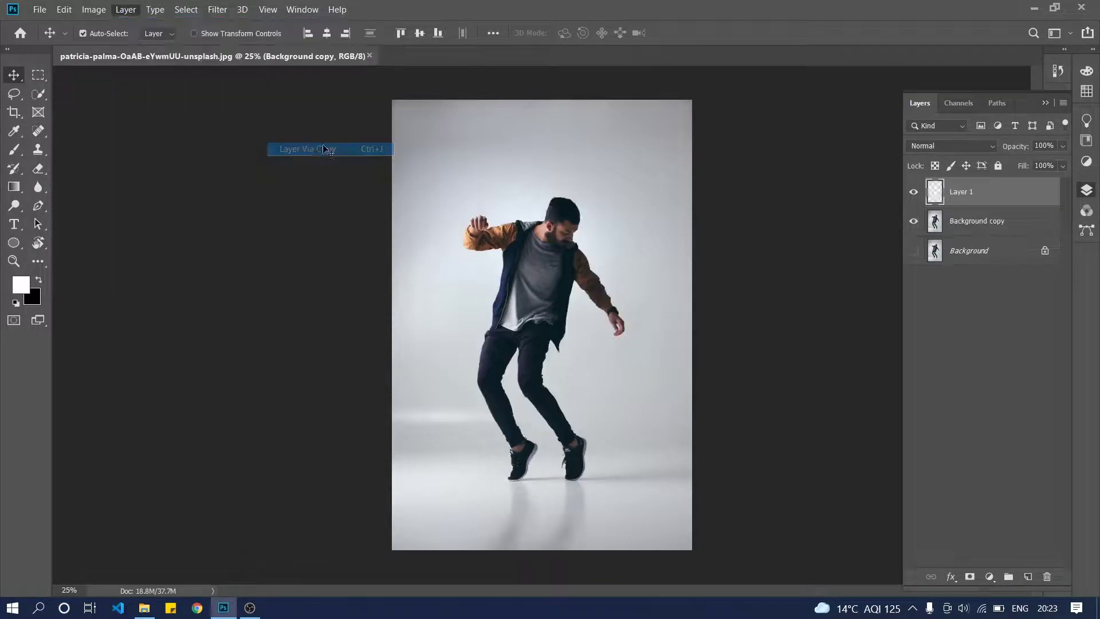
{"action": "left_click", "coordinate": [913, 193]}
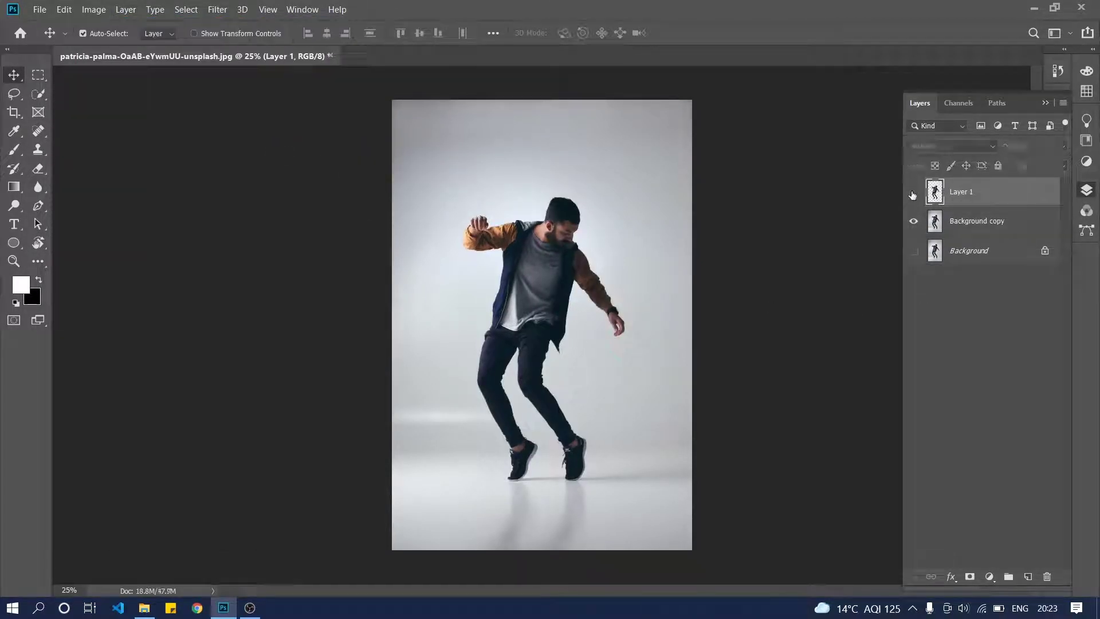
{"action": "left_click", "coordinate": [913, 192]}
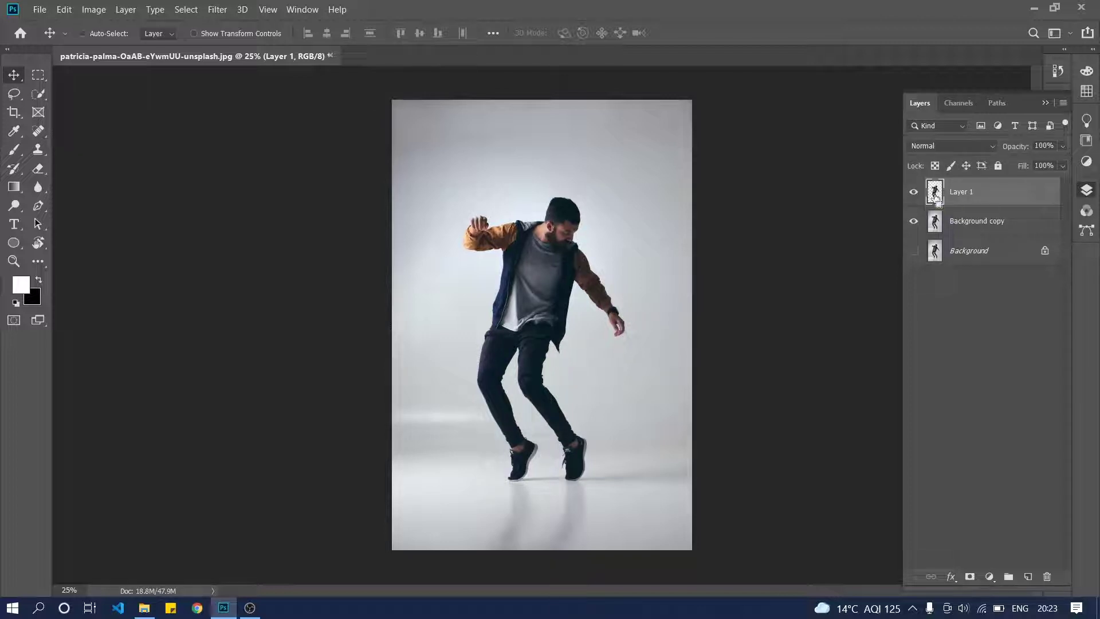
Load the dancer's outline, hide Layer 1, and expand the selection on Background copy by 3 px.
{"action": "left_click", "coordinate": [935, 193], "text": "ctrl"}
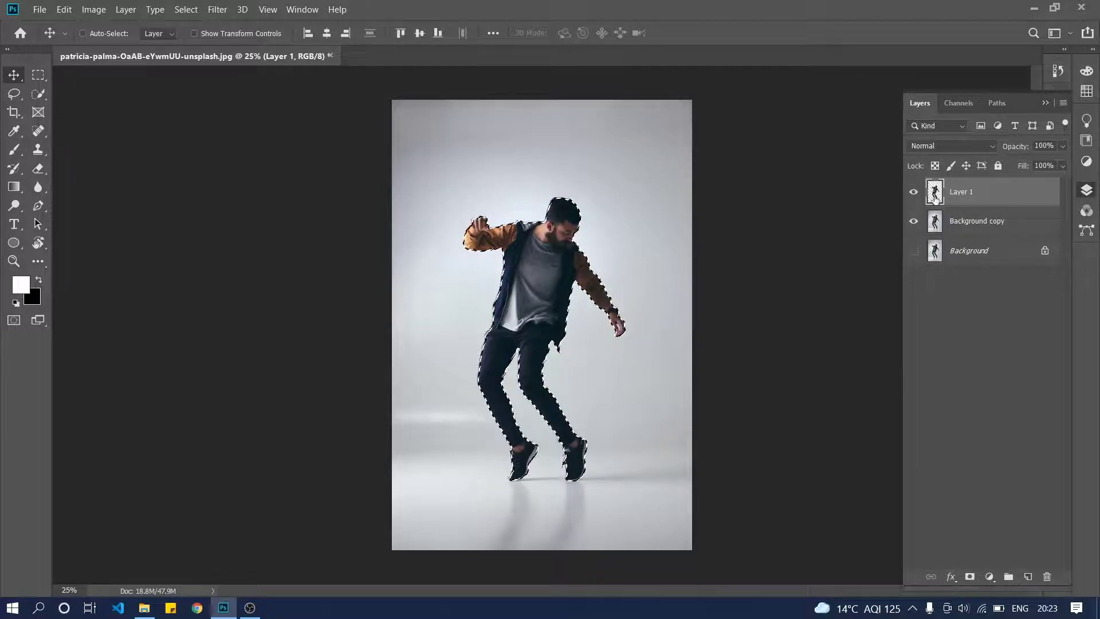
{"action": "left_click", "coordinate": [965, 224]}
{"action": "left_click", "coordinate": [913, 193]}
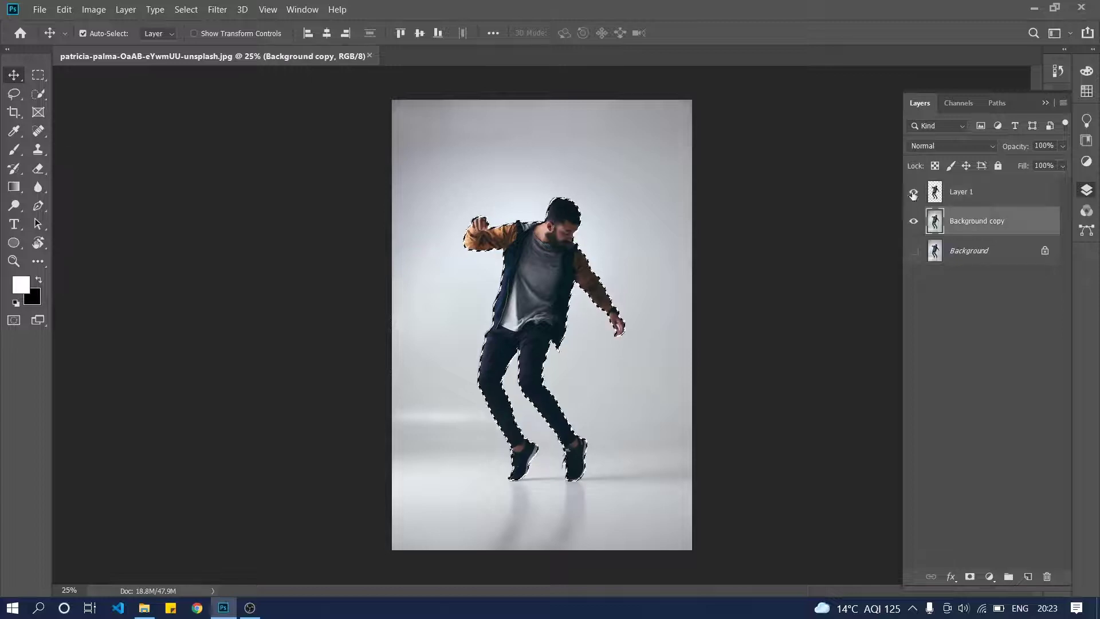
{"action": "left_click", "coordinate": [184, 9]}
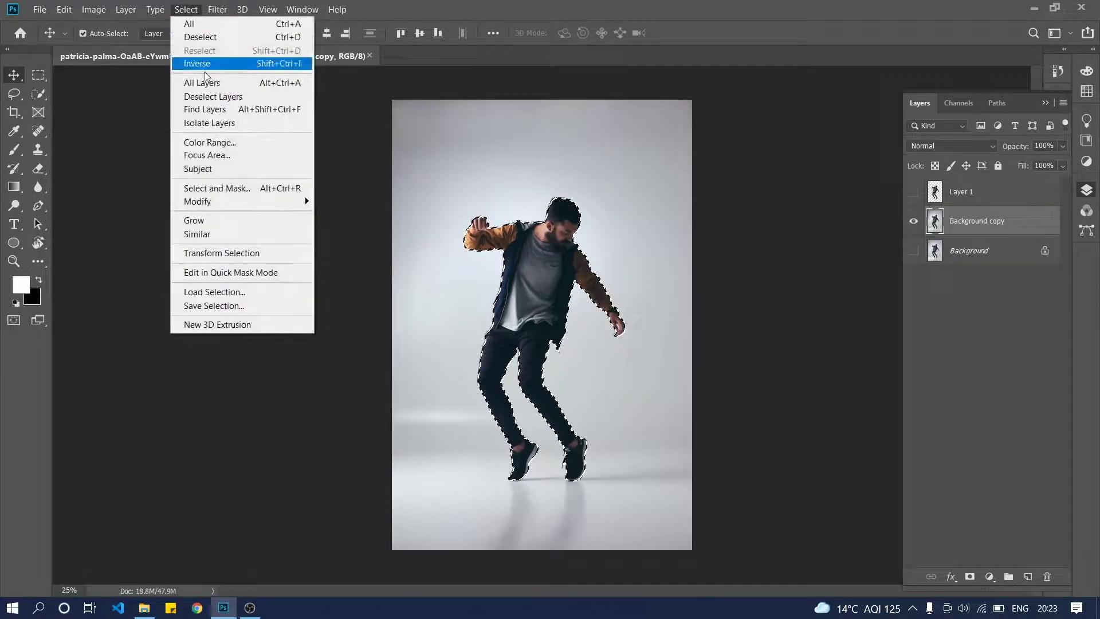
{"action": "left_click", "coordinate": [370, 229]}
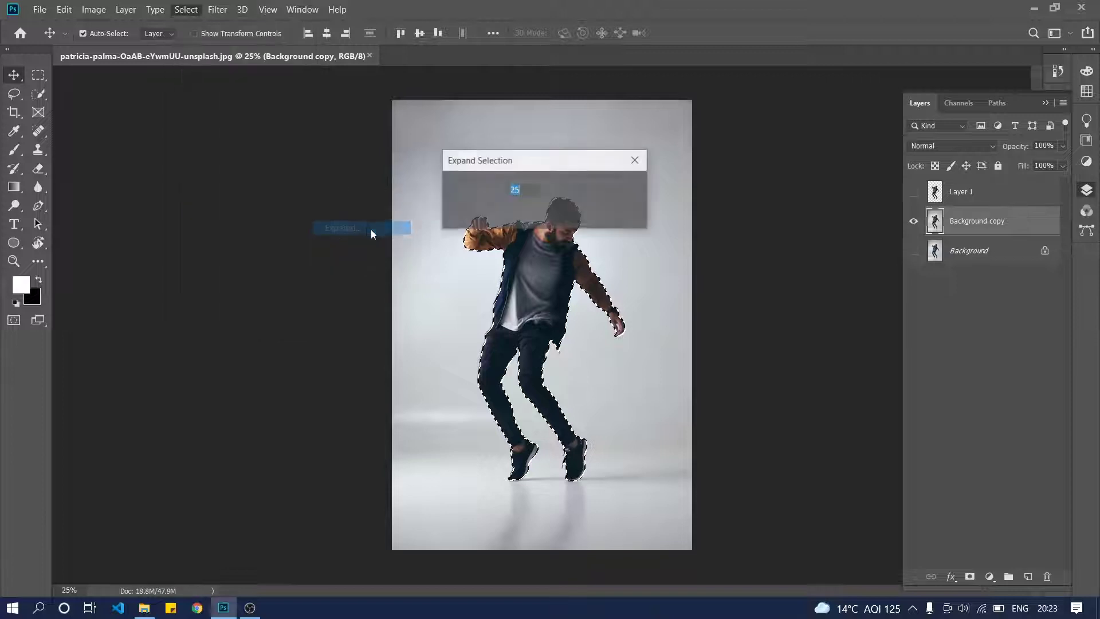
{"action": "type", "text": "30"}
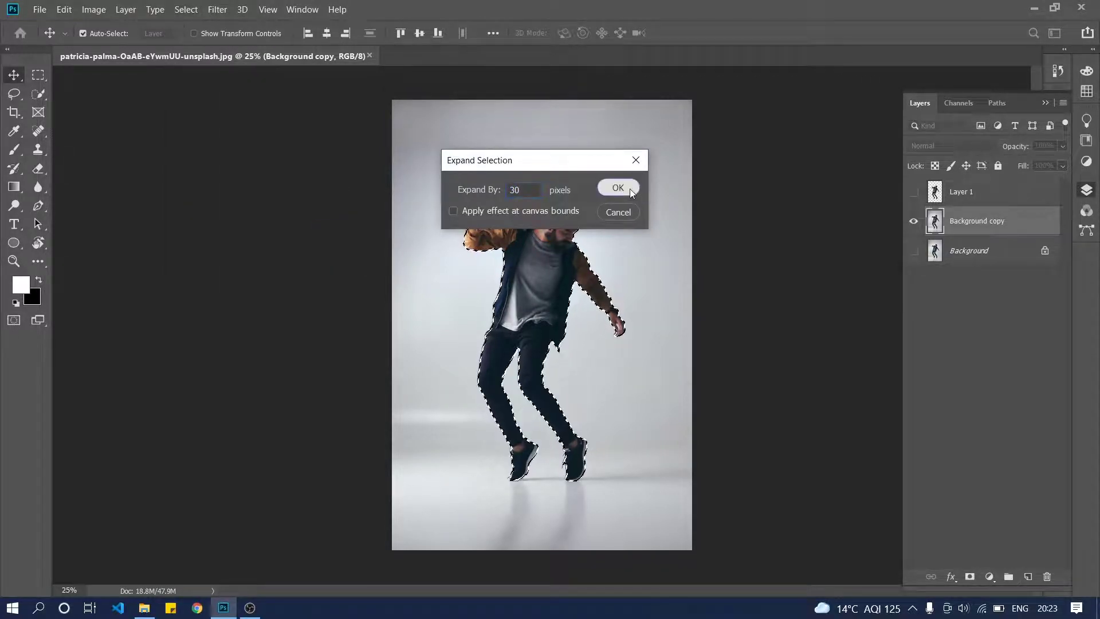
{"action": "left_click", "coordinate": [629, 189]}
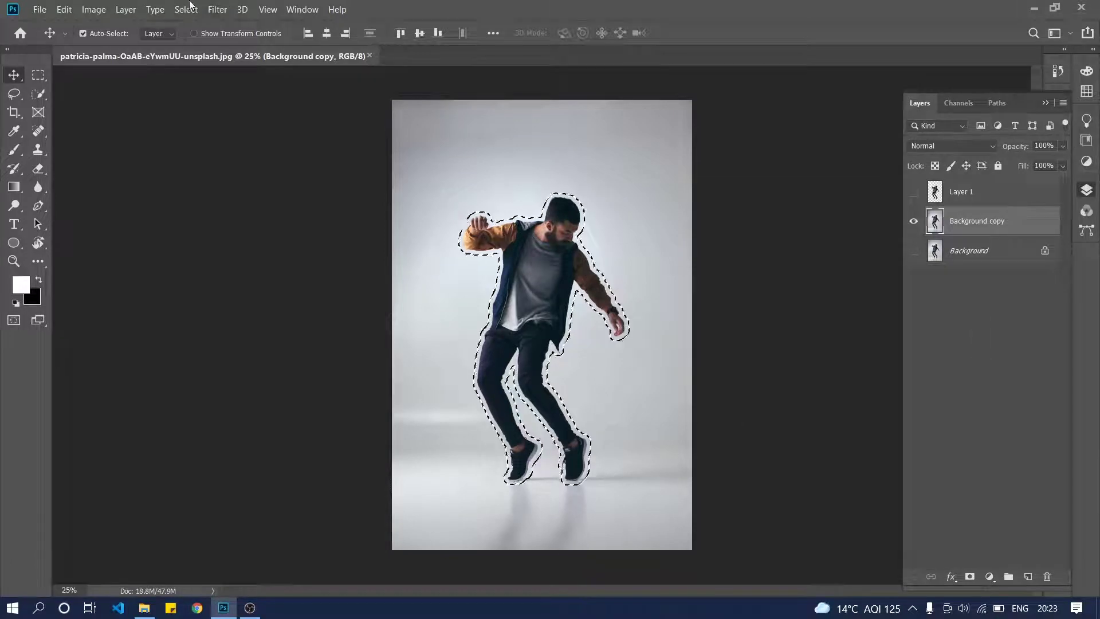
Content-Aware Fill the dancer's selected area on Background copy, then deselect.
{"action": "left_click", "coordinate": [64, 9]}
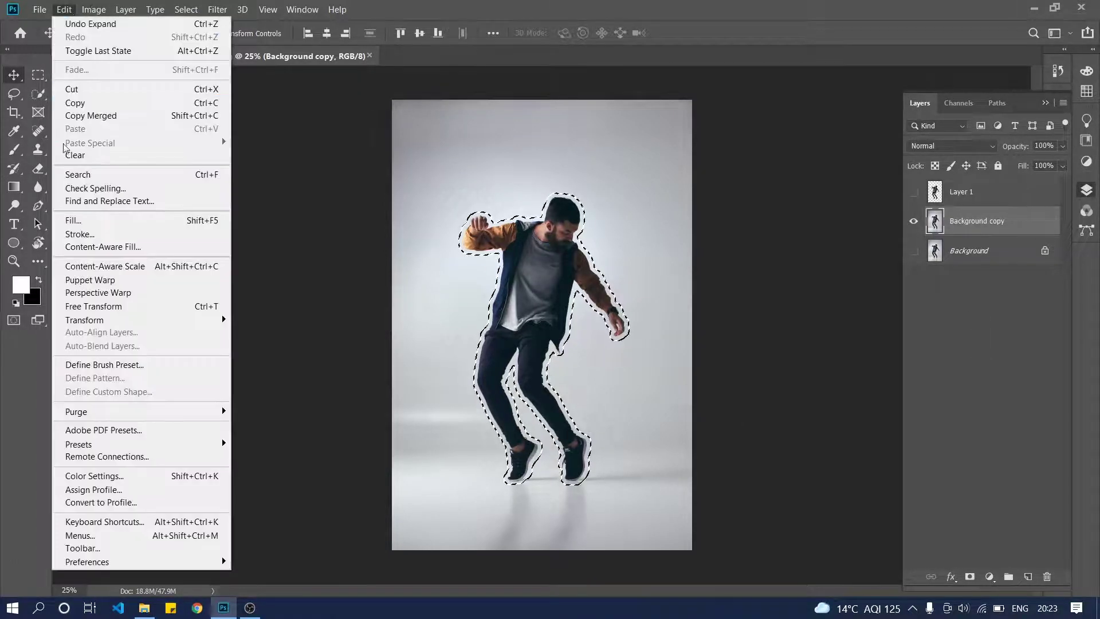
{"action": "left_click", "coordinate": [73, 220]}
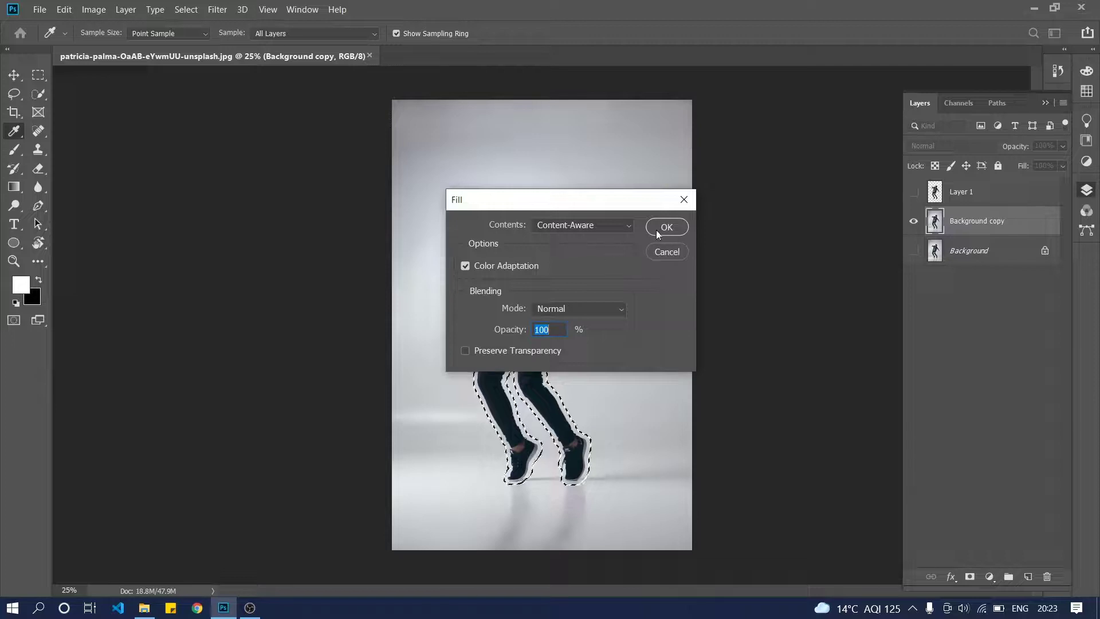
{"action": "left_click", "coordinate": [658, 229]}
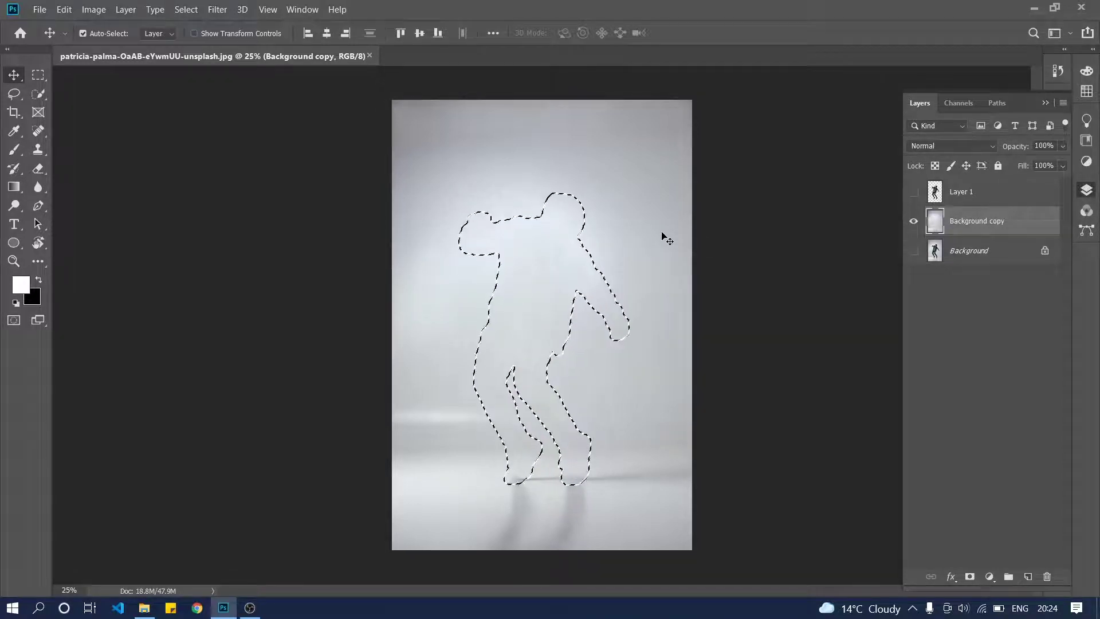
{"action": "key", "text": "ctrl"}
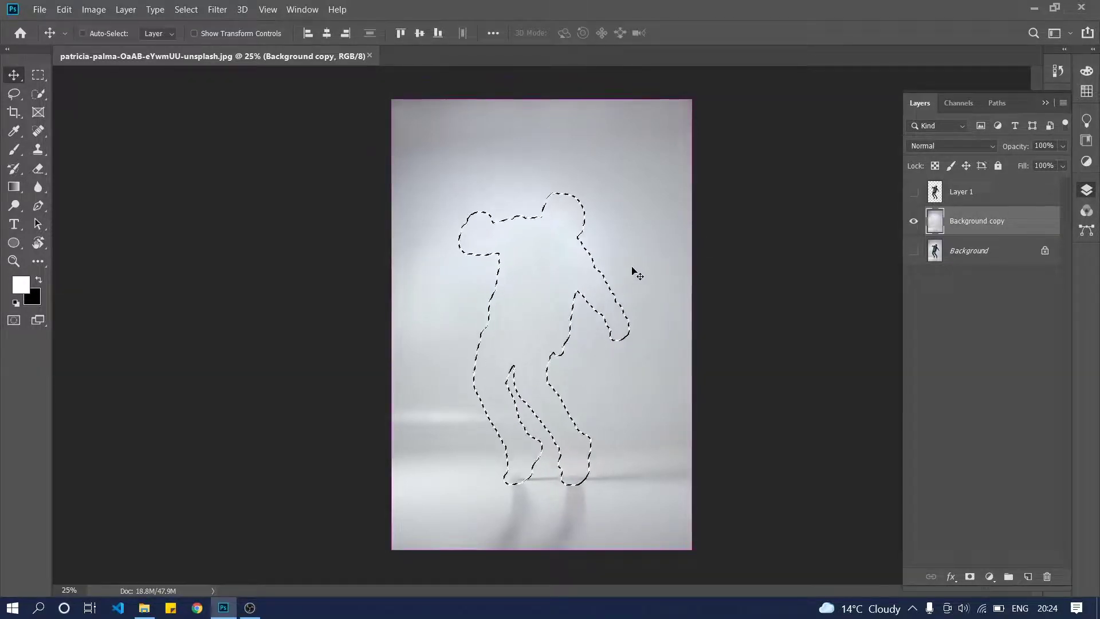
{"action": "key", "text": "ctrl+d"}
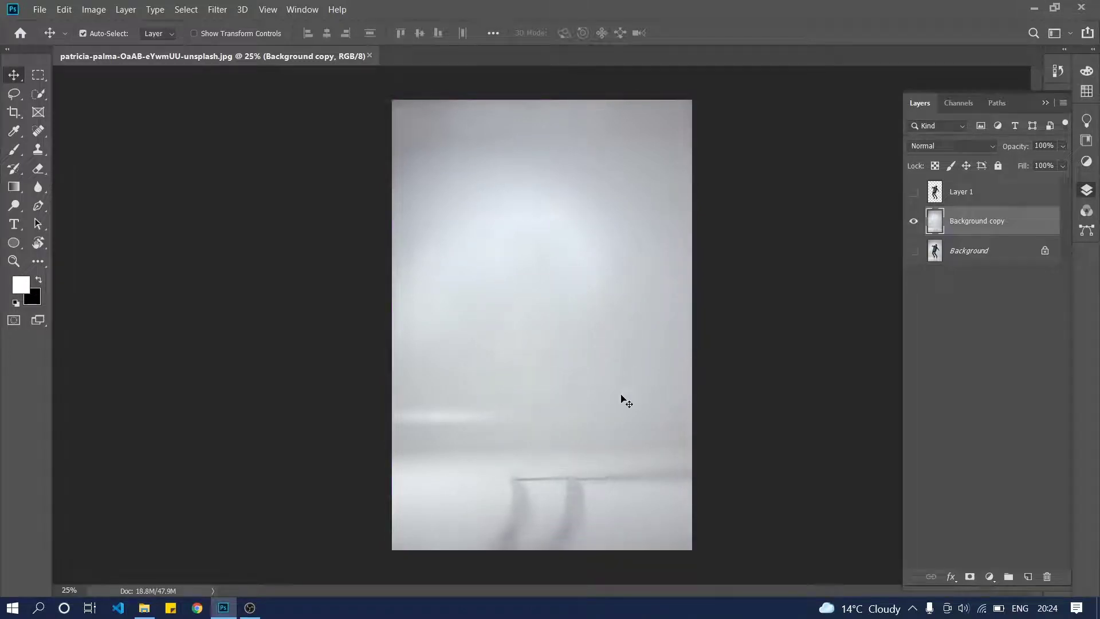
Box the leftover floor shadows with a rectangular selection, Content-Aware Fill them, and deselect.
{"action": "left_click", "coordinate": [38, 75]}
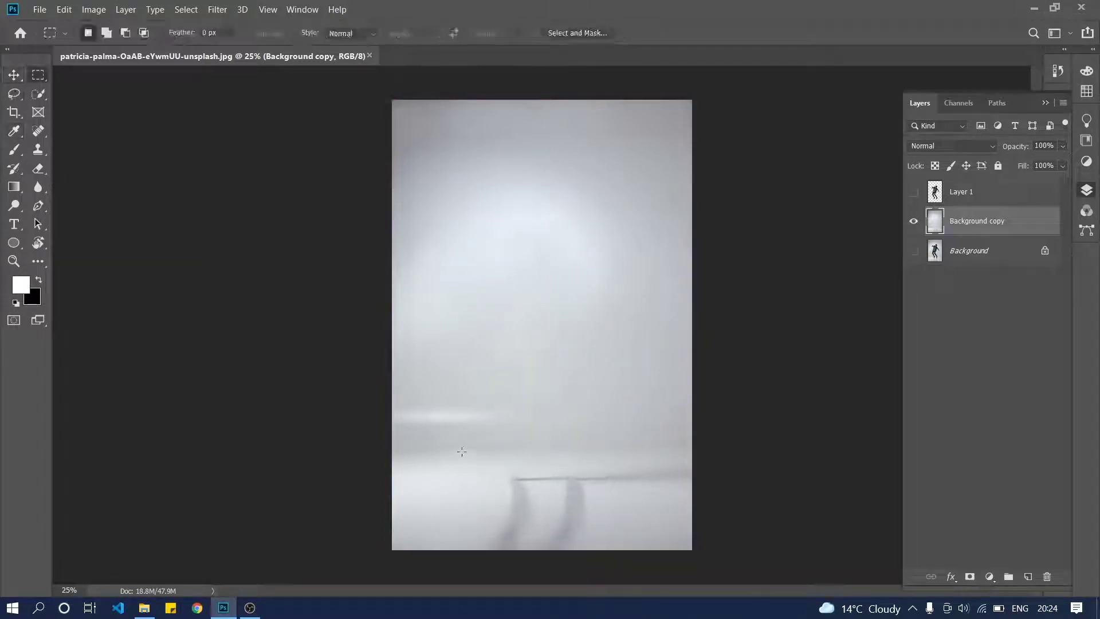
{"action": "left_click_drag", "start_coordinate": [461, 451], "coordinate": [692, 550]}
{"action": "right_click", "coordinate": [566, 501]}
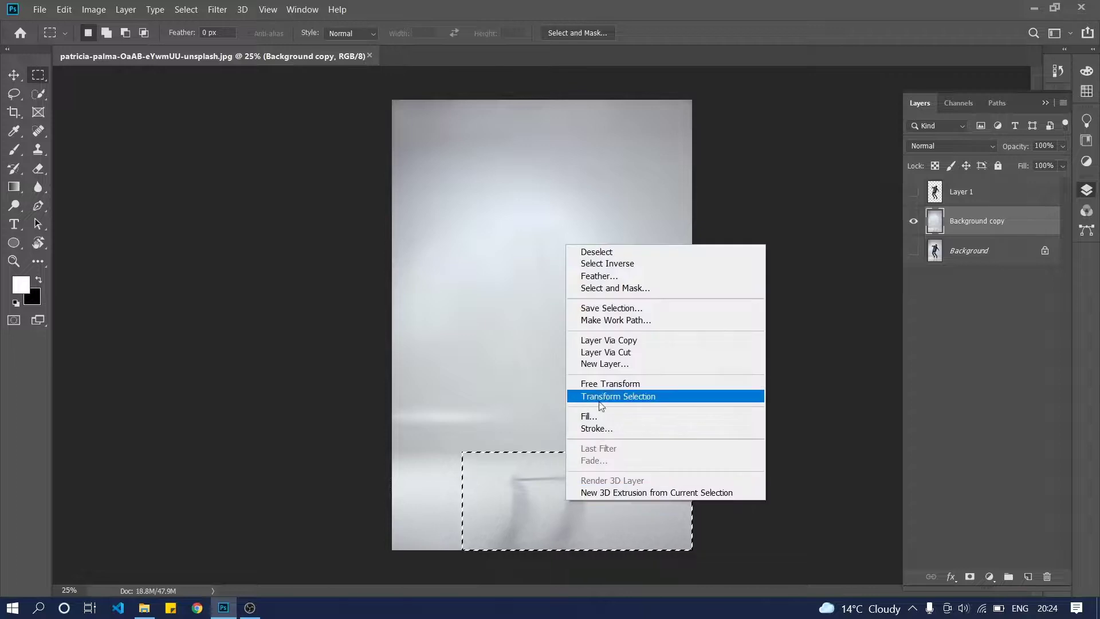
{"action": "left_click", "coordinate": [594, 416]}
{"action": "left_click", "coordinate": [662, 228]}
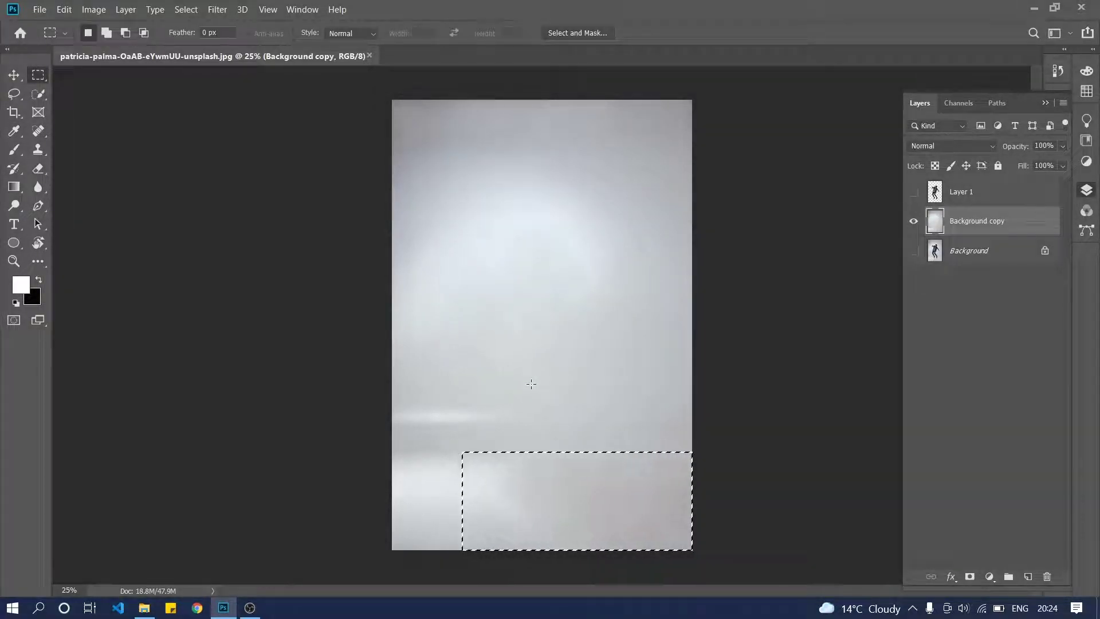
{"action": "key", "text": "ctrl+d"}
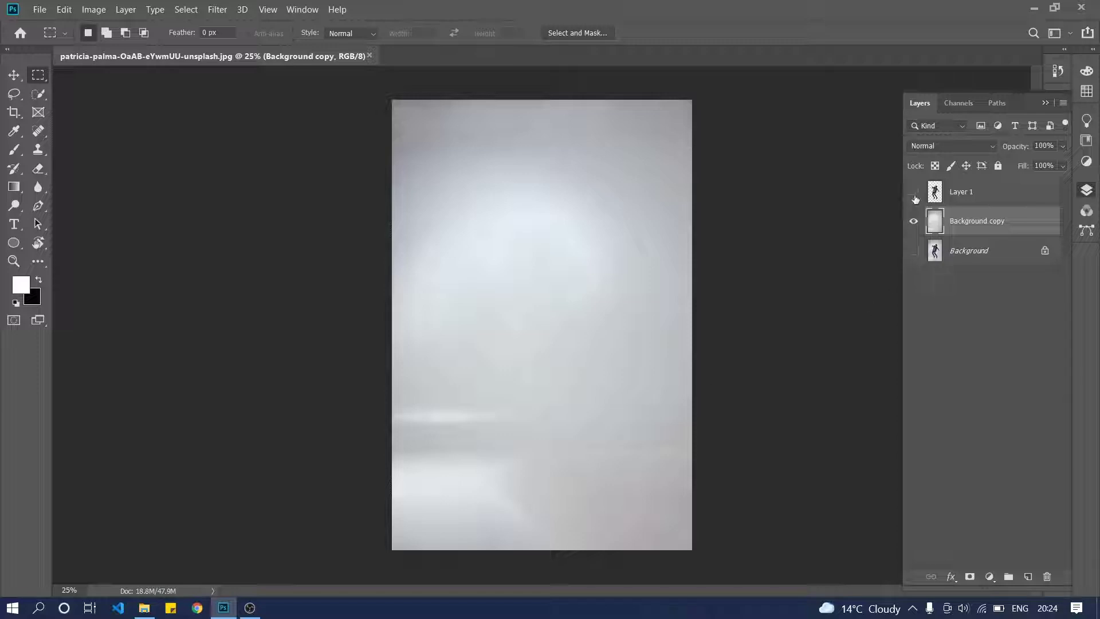
Show Layer 1's dancer again, comparing against the backdrop, and make Layer 1 active.
{"action": "left_click", "coordinate": [914, 195]}
{"action": "left_click", "coordinate": [913, 192]}
{"action": "left_click", "coordinate": [913, 194]}
{"action": "left_click", "coordinate": [960, 193]}
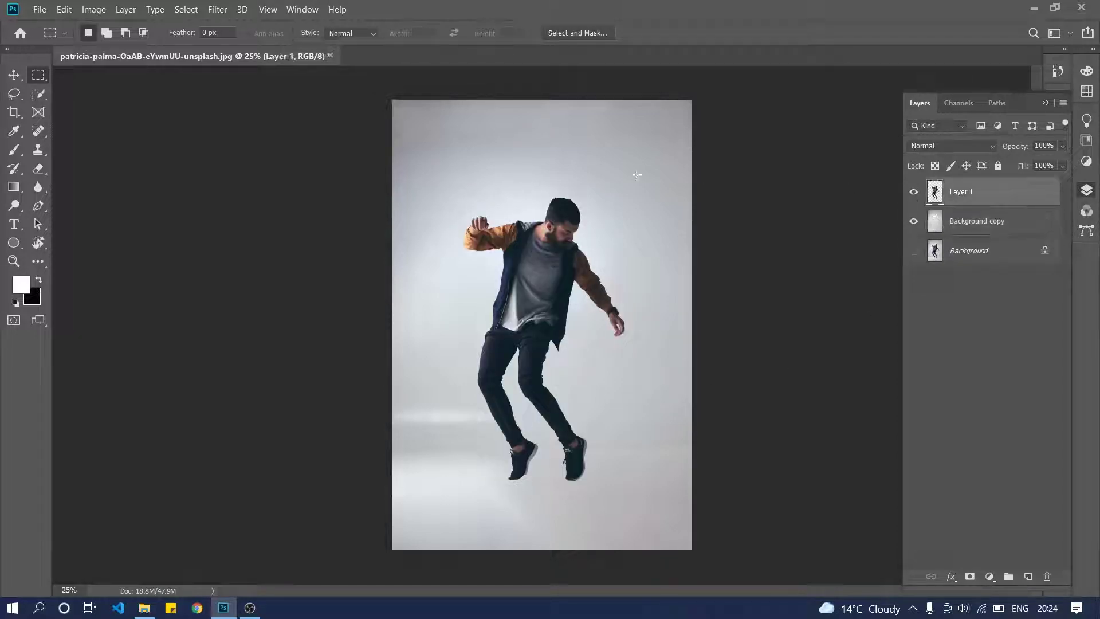
{"action": "left_click", "coordinate": [64, 10]}
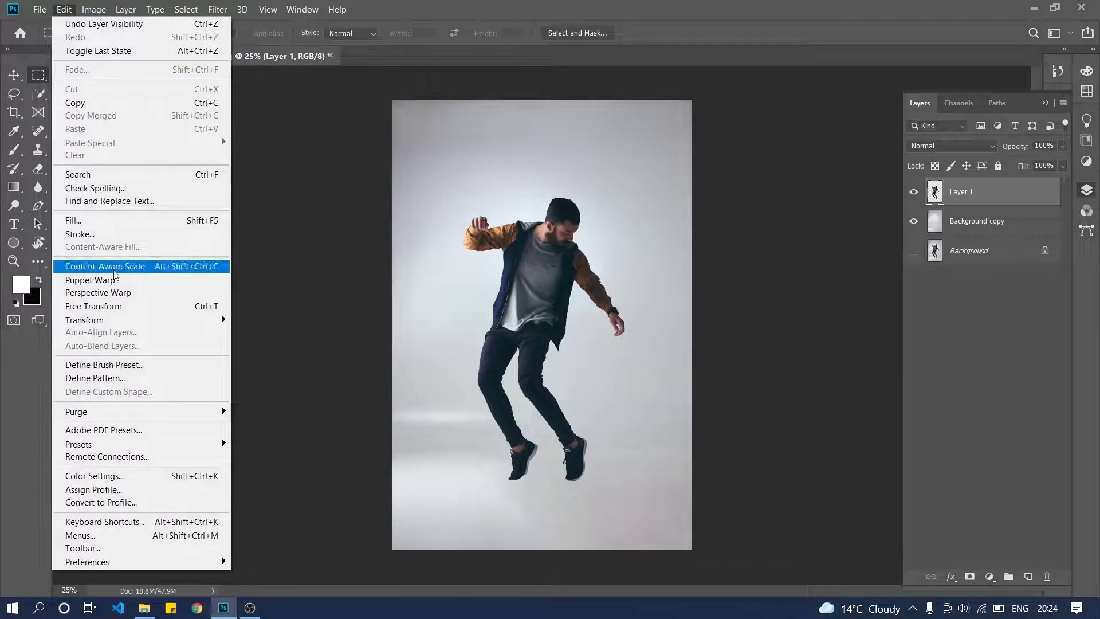
Start Puppet Warp on Layer 1 and pin both thighs and the shoulder.
{"action": "left_click", "coordinate": [117, 280]}
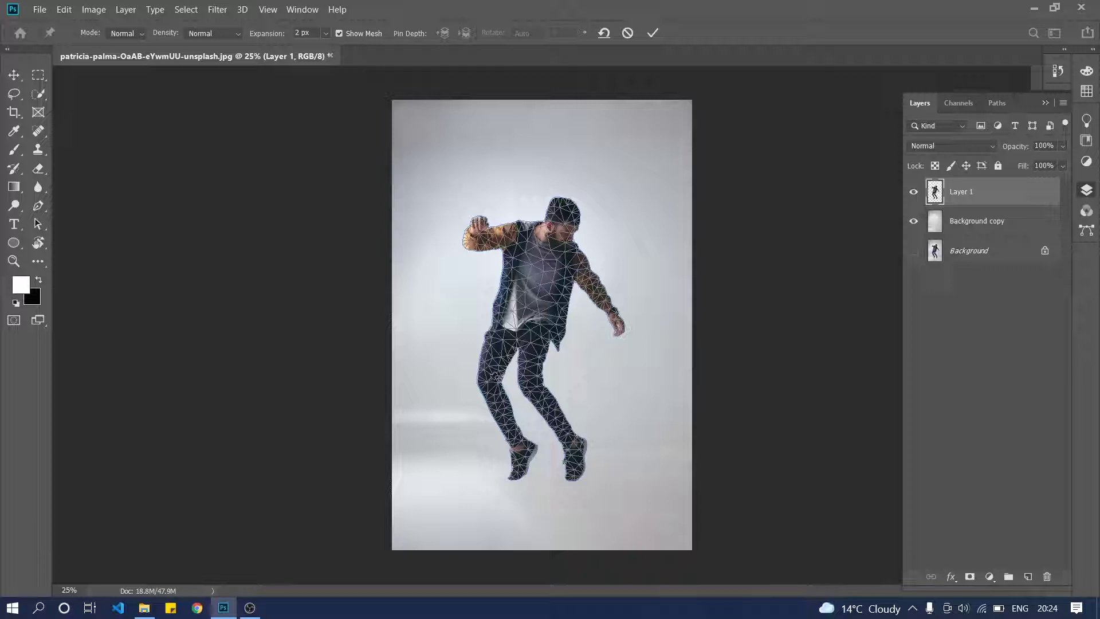
{"action": "left_click", "coordinate": [485, 376]}
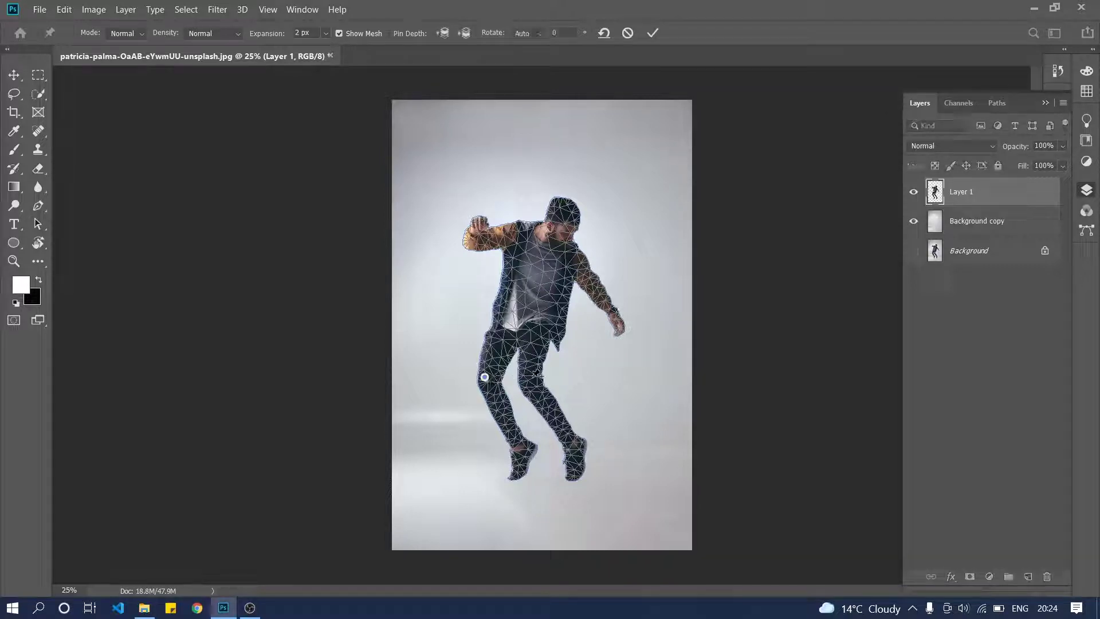
{"action": "left_click", "coordinate": [527, 373]}
{"action": "left_click", "coordinate": [508, 238]}
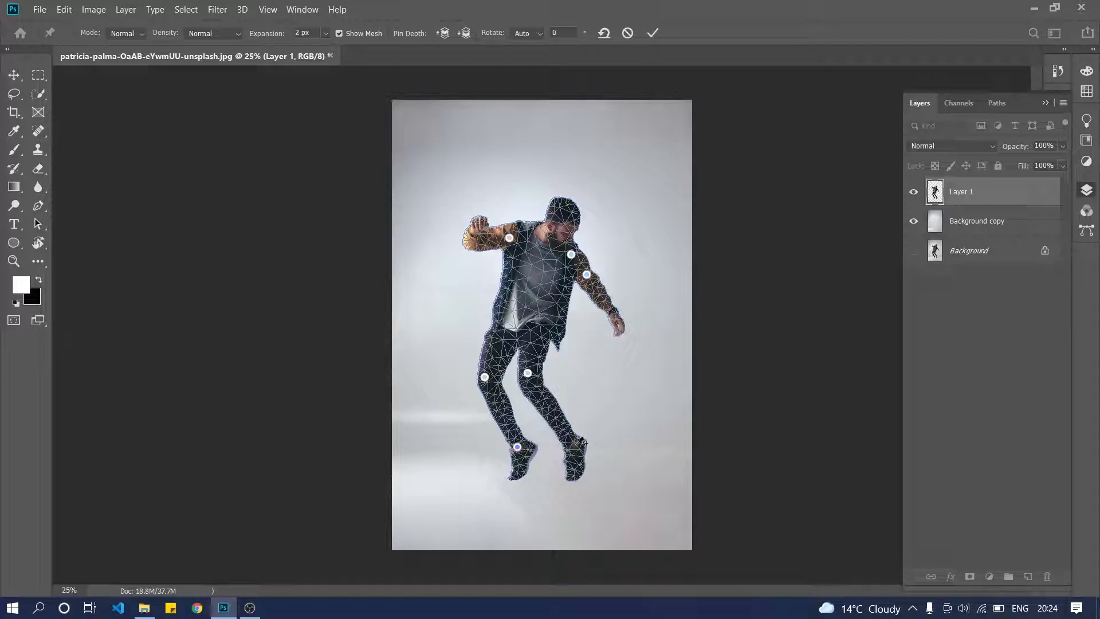
Drag both foot pins up toward the body and rotate the left foot to a new angle.
{"action": "left_click", "coordinate": [569, 440]}
{"action": "scroll", "coordinate": [559, 447], "scroll_direction": "up", "scroll_amount": 3}
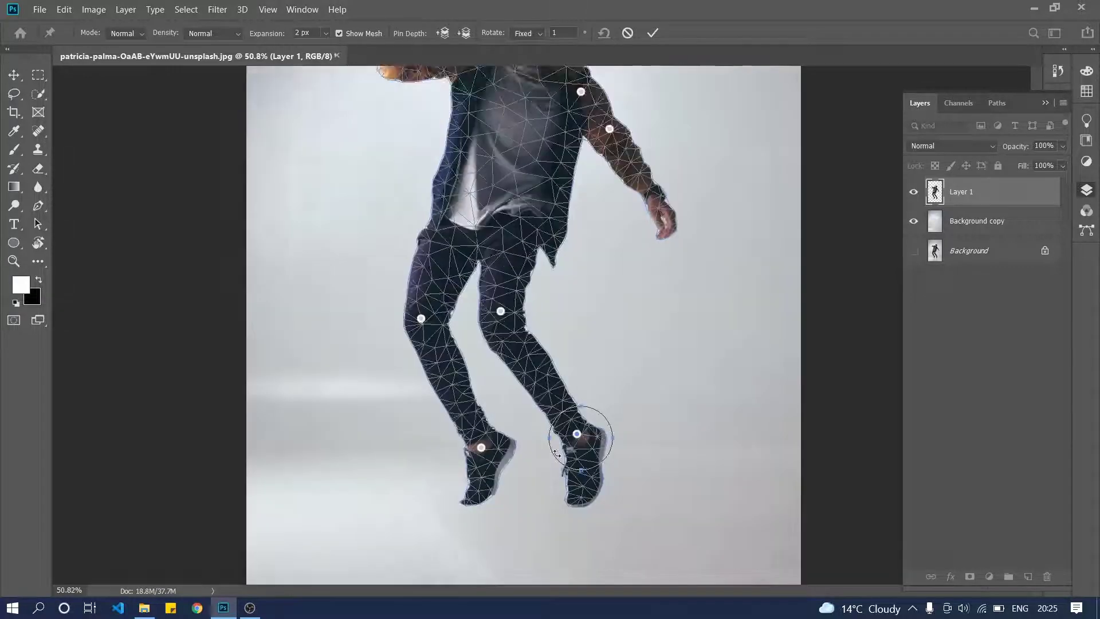
{"action": "scroll", "coordinate": [542, 446], "scroll_direction": "up", "scroll_amount": 1}
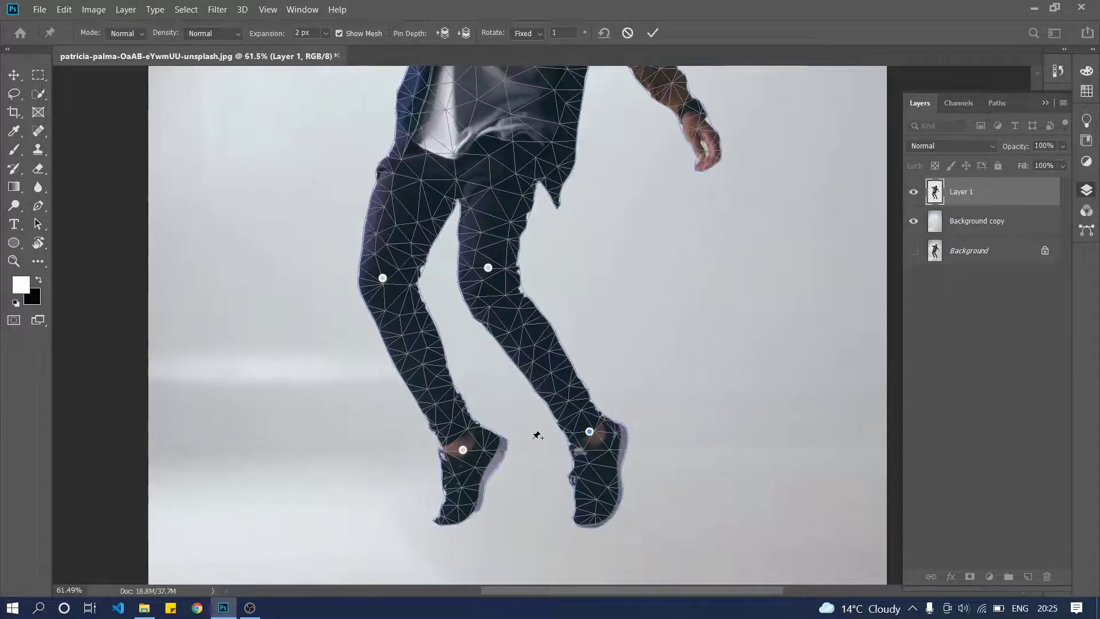
{"action": "mouse_move", "coordinate": [590, 433]}
{"action": "left_mouse_down"}
{"action": "mouse_move", "coordinate": [616, 311]}
{"action": "mouse_move", "coordinate": [634, 337]}
{"action": "left_mouse_up"}
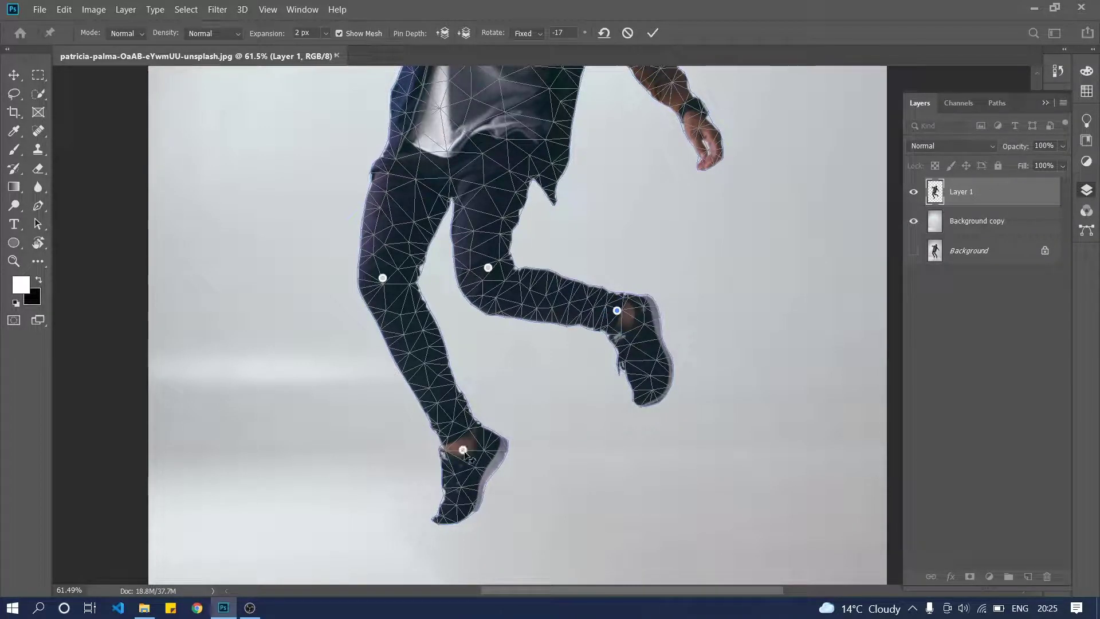
{"action": "left_click_drag", "start_coordinate": [462, 450], "coordinate": [514, 373]}
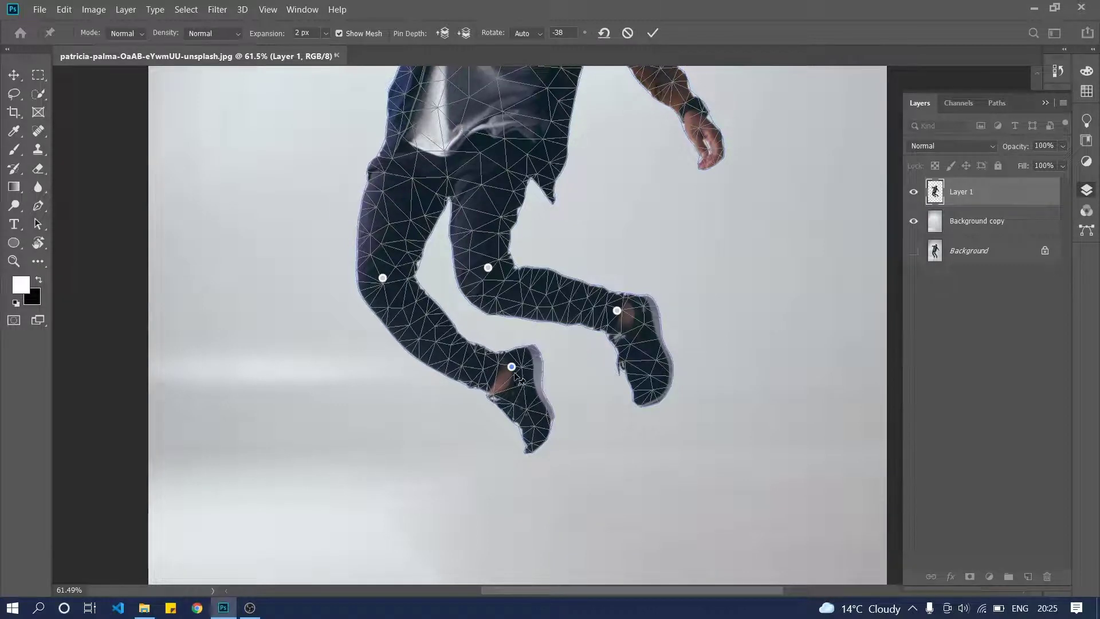
{"action": "left_click_drag", "start_coordinate": [511, 394], "coordinate": [488, 411]}
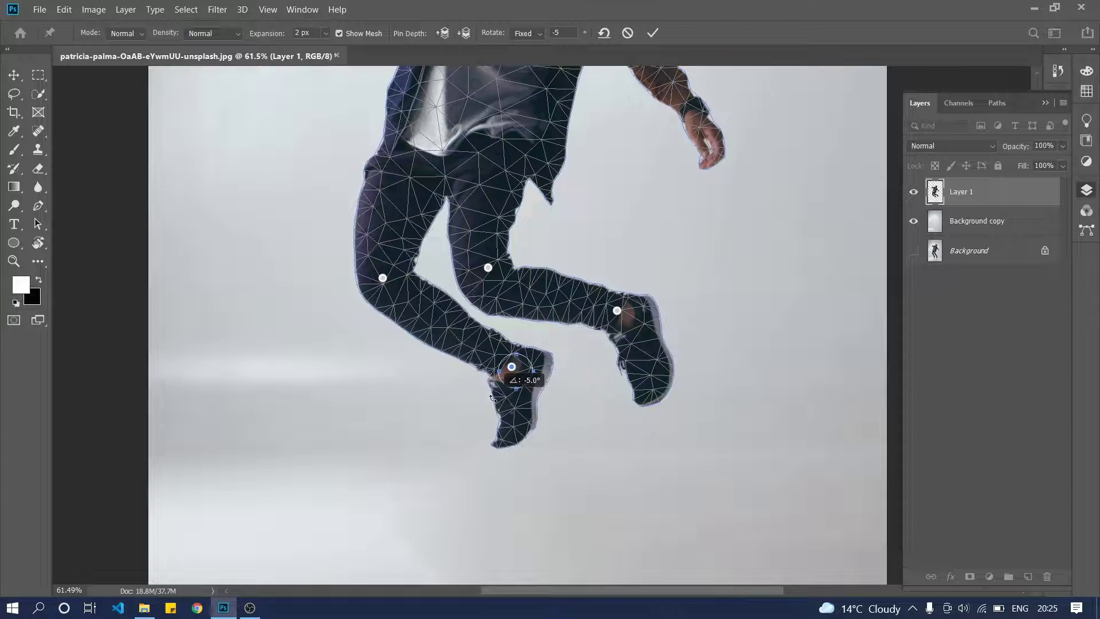
{"action": "key", "text": "ctrl+0"}
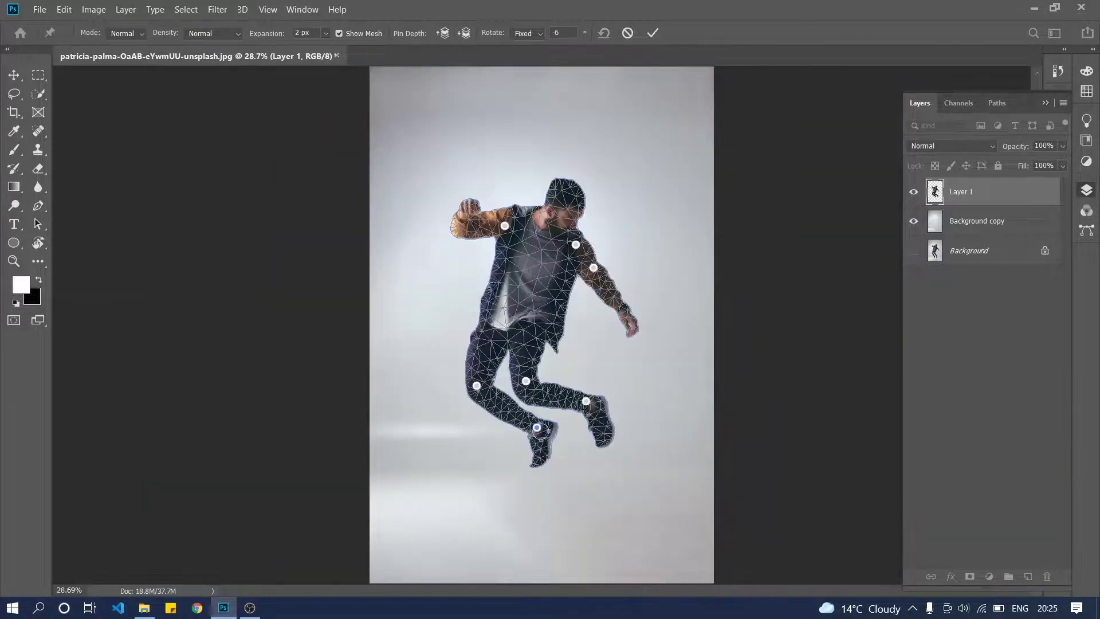
Add a wrist pin and swing the forearm and hand outward to extend the arm.
{"action": "scroll", "coordinate": [592, 229], "scroll_direction": "up", "scroll_amount": 2}
{"action": "scroll", "coordinate": [599, 240], "scroll_direction": "up", "scroll_amount": 2}
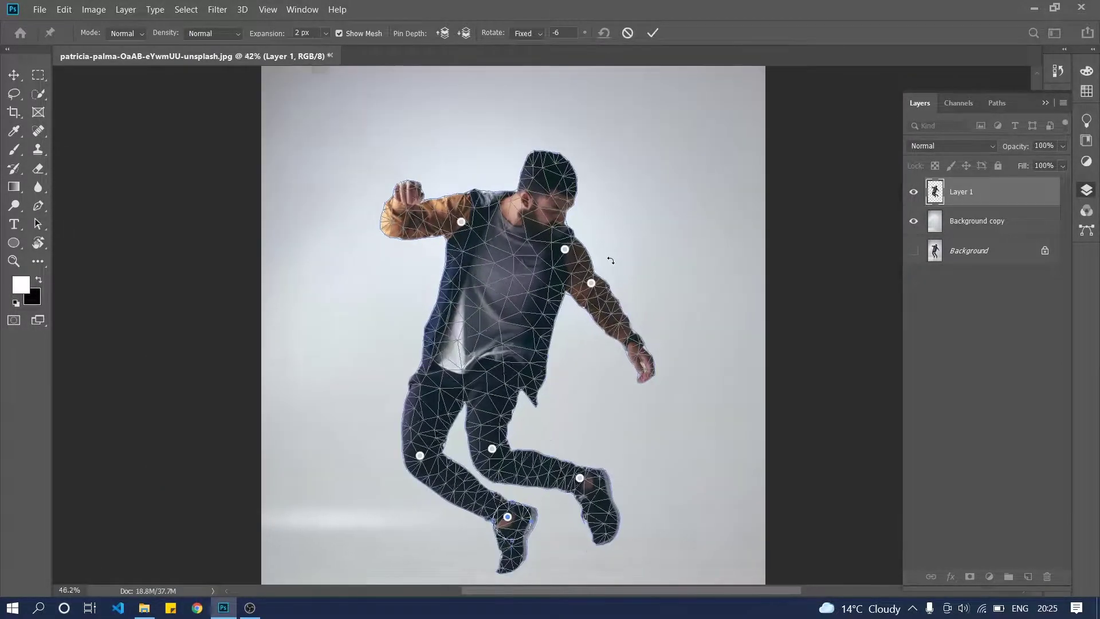
{"action": "scroll", "coordinate": [607, 258], "scroll_direction": "up", "scroll_amount": 2}
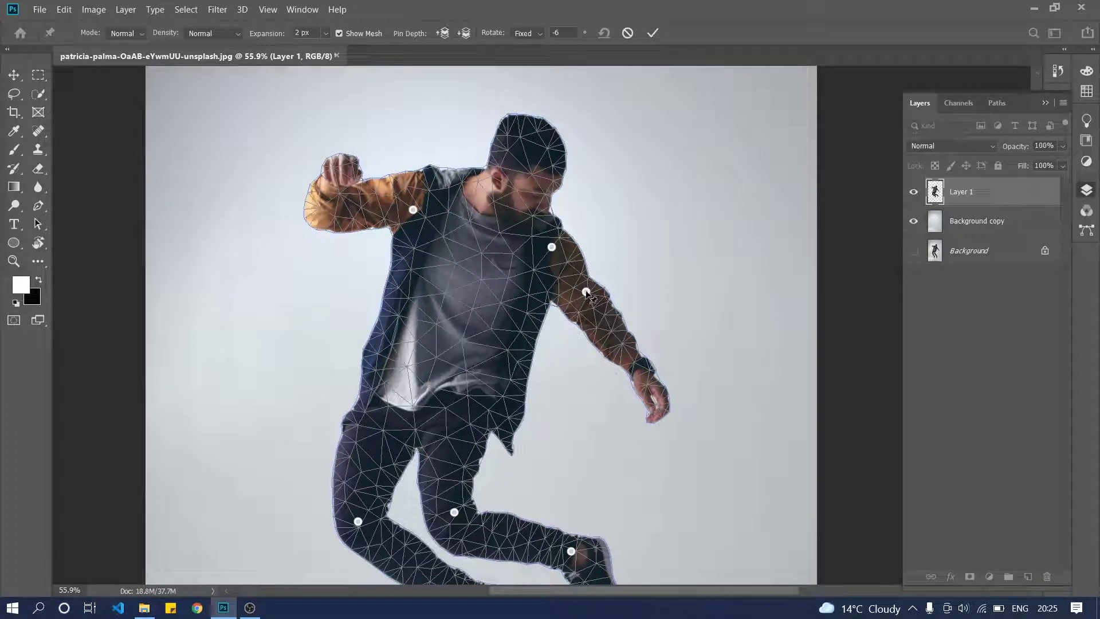
{"action": "left_click", "coordinate": [585, 293]}
{"action": "left_click", "coordinate": [632, 361]}
{"action": "mouse_move", "coordinate": [633, 361]}
{"action": "left_mouse_down"}
{"action": "mouse_move", "coordinate": [592, 346]}
{"action": "mouse_move", "coordinate": [658, 324]}
{"action": "left_mouse_up"}
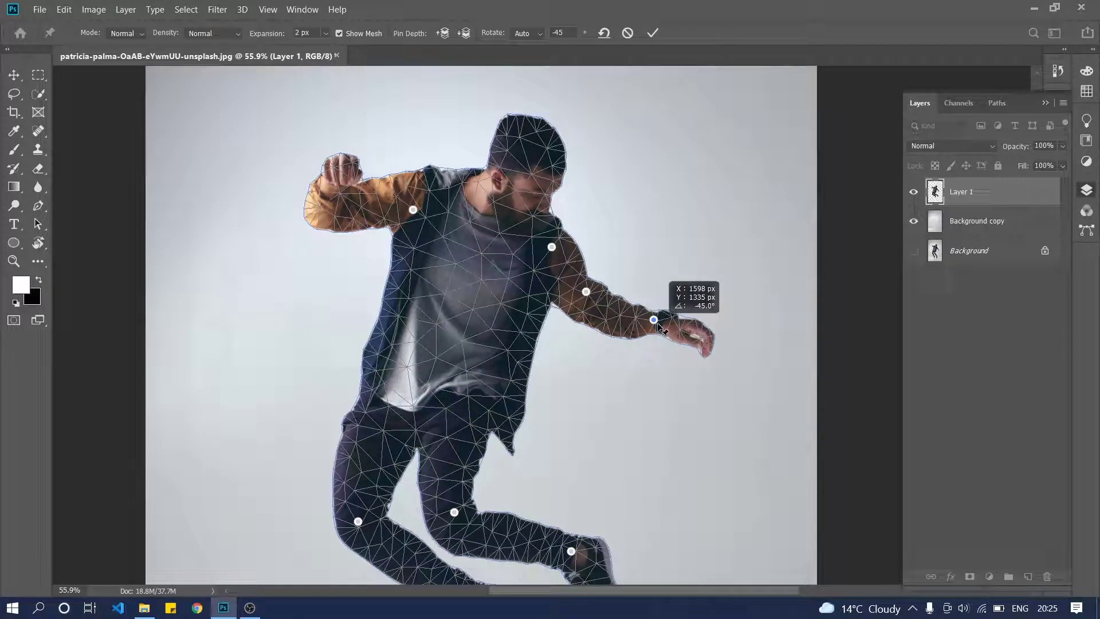
{"action": "left_click_drag", "start_coordinate": [658, 325], "coordinate": [659, 324]}
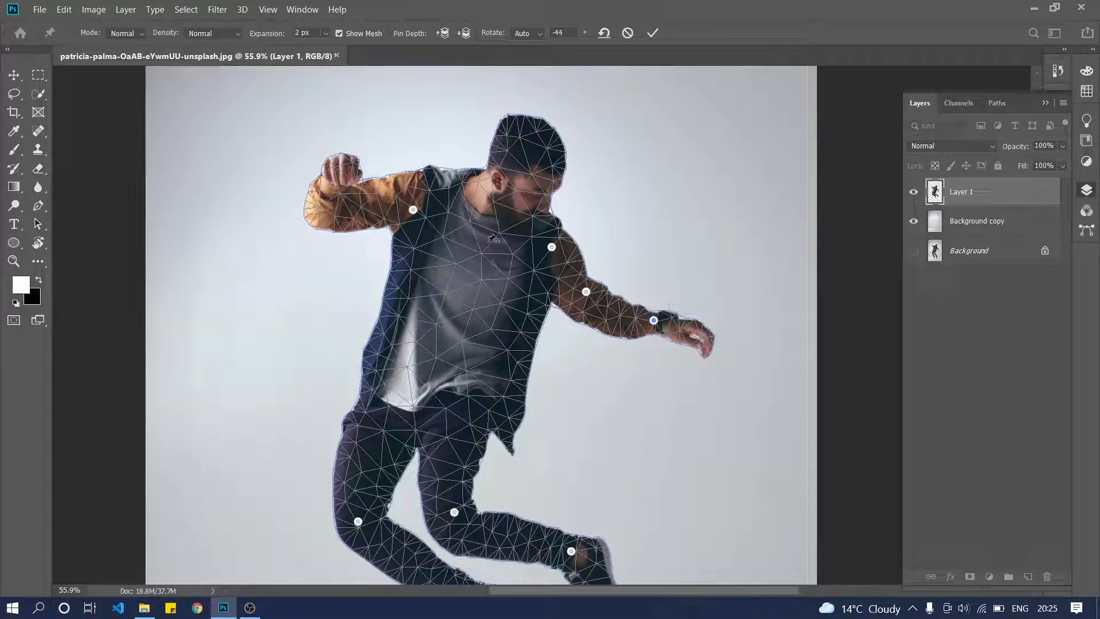
Pin the chest and head, tilt the head slightly, and nudge the chest.
{"action": "left_click", "coordinate": [482, 218]}
{"action": "left_click", "coordinate": [515, 148]}
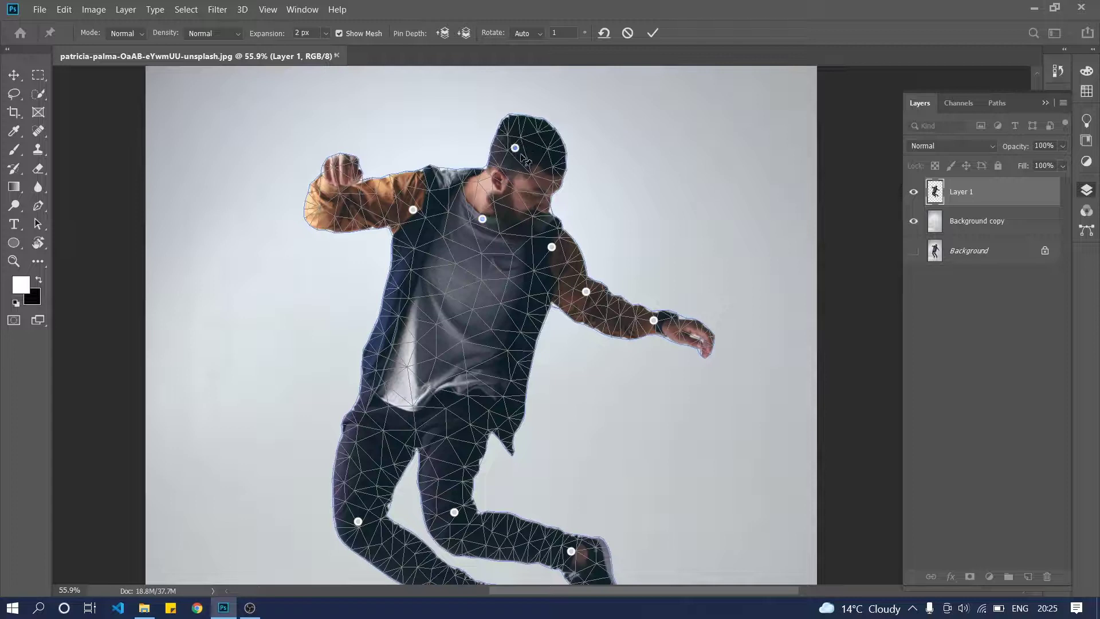
{"action": "mouse_move", "coordinate": [515, 148]}
{"action": "left_mouse_down"}
{"action": "mouse_move", "coordinate": [506, 142]}
{"action": "mouse_move", "coordinate": [523, 159]}
{"action": "left_mouse_up"}
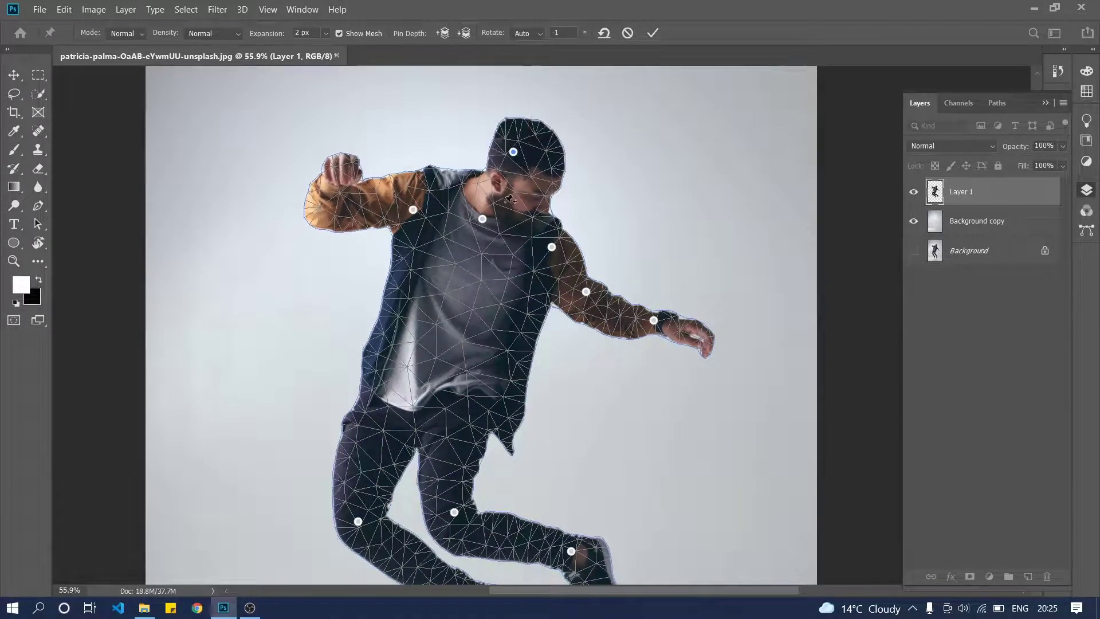
{"action": "left_click_drag", "start_coordinate": [483, 219], "coordinate": [482, 223]}
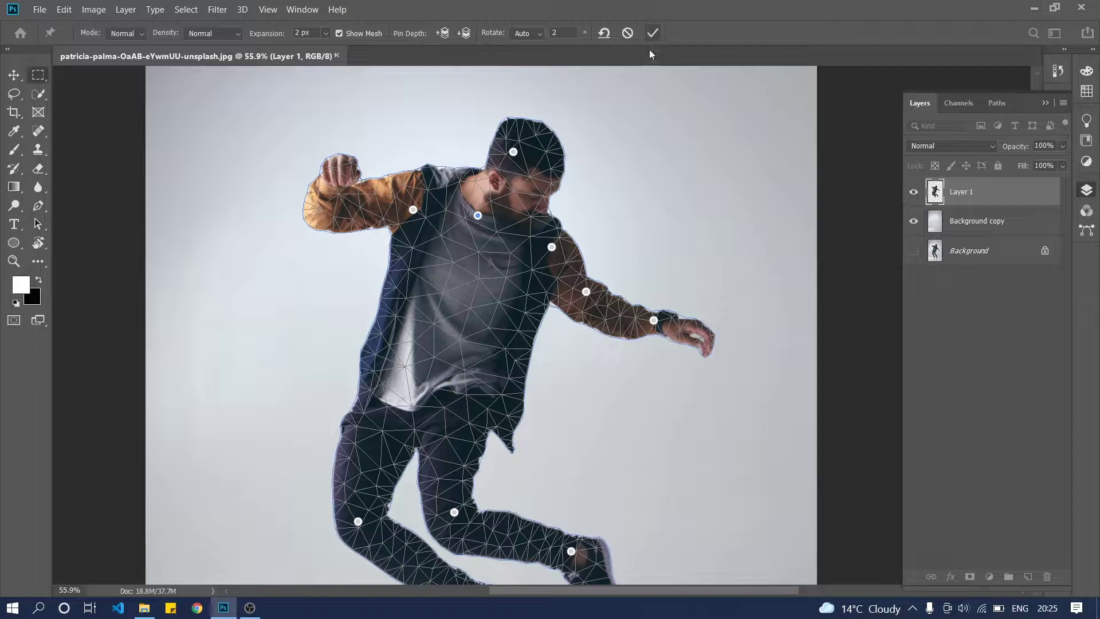
{"action": "key", "text": "ctrl+h"}
Commit the Puppet Warp and fit the whole image in the window.
{"action": "key", "text": "Return"}
{"action": "key", "text": "ctrl+0"}
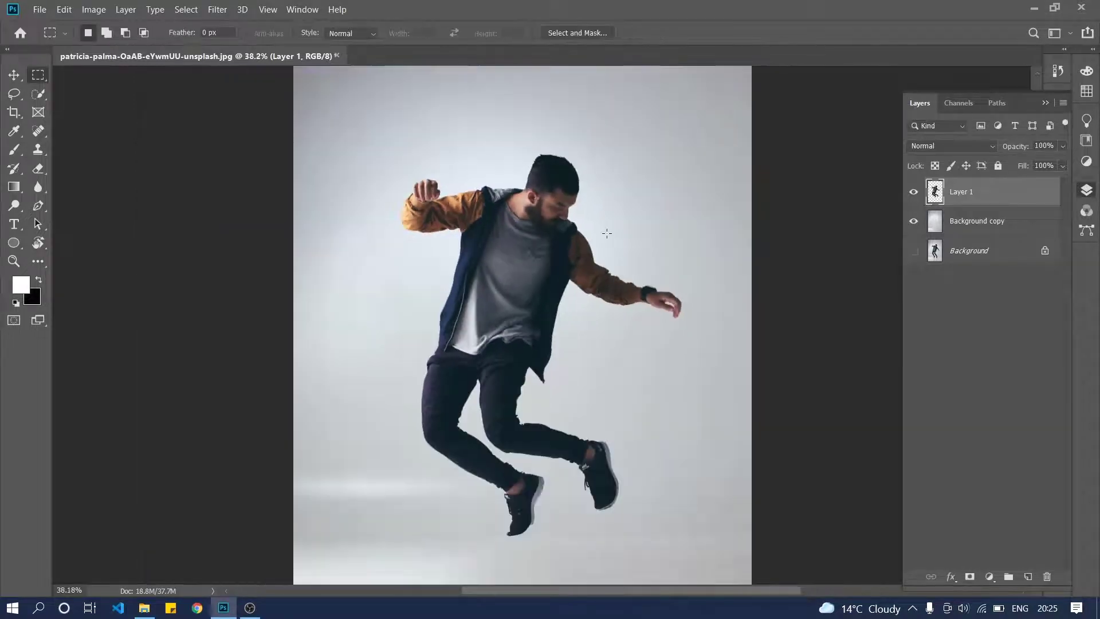
{"action": "scroll", "coordinate": [607, 233], "scroll_direction": "down", "scroll_amount": 1}
{"action": "scroll", "coordinate": [613, 240], "scroll_direction": "down", "scroll_amount": 1}
{"action": "scroll", "coordinate": [623, 254], "scroll_direction": "down", "scroll_amount": 1}
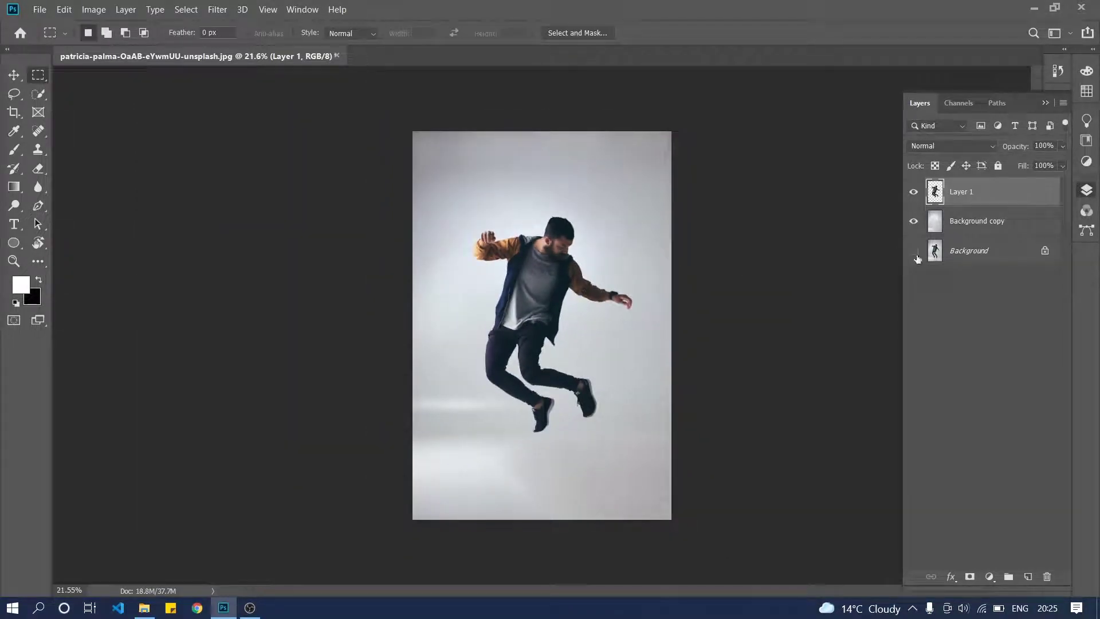
Select Layer 1 and Background copy together and group them into Group 1.
{"action": "left_click", "coordinate": [971, 224]}
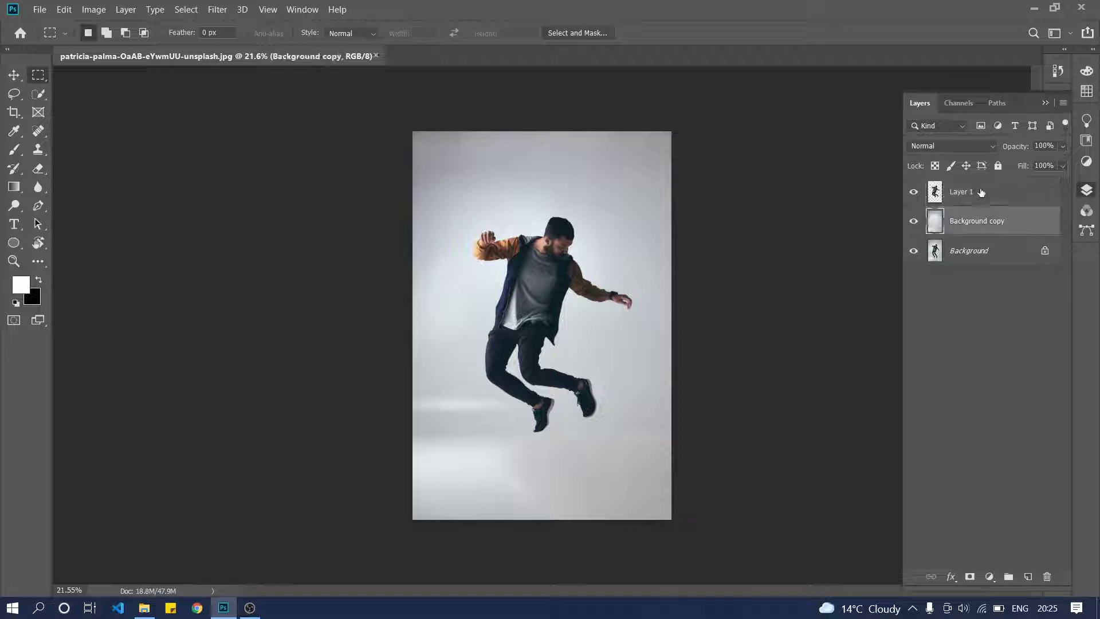
{"action": "left_click", "coordinate": [974, 193], "text": "shift"}
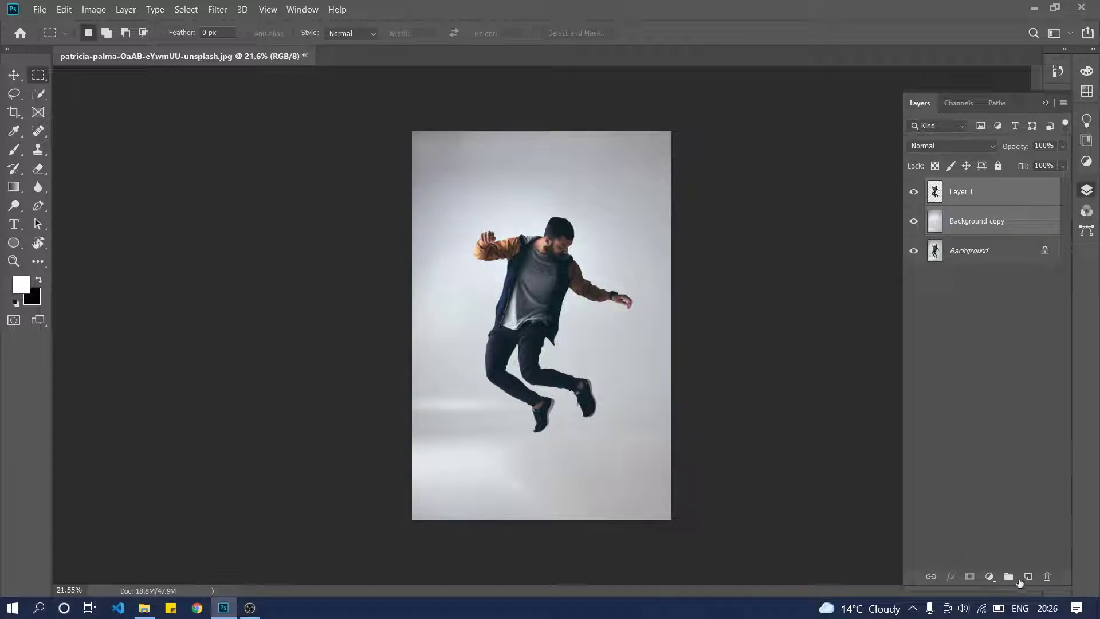
{"action": "right_click", "coordinate": [962, 222]}
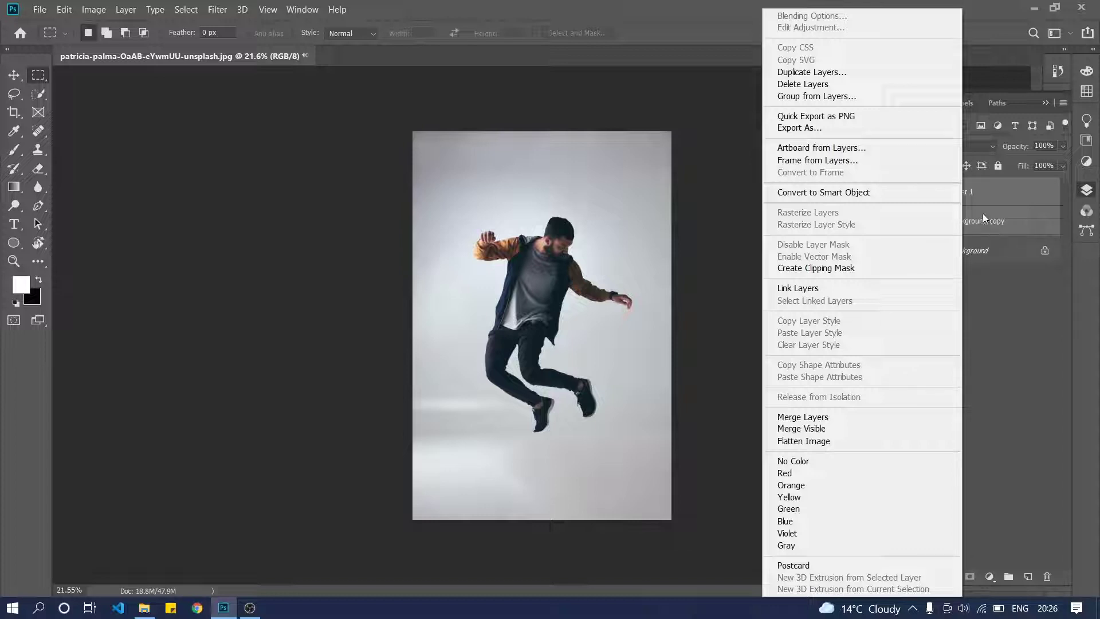
{"action": "left_click", "coordinate": [1007, 285]}
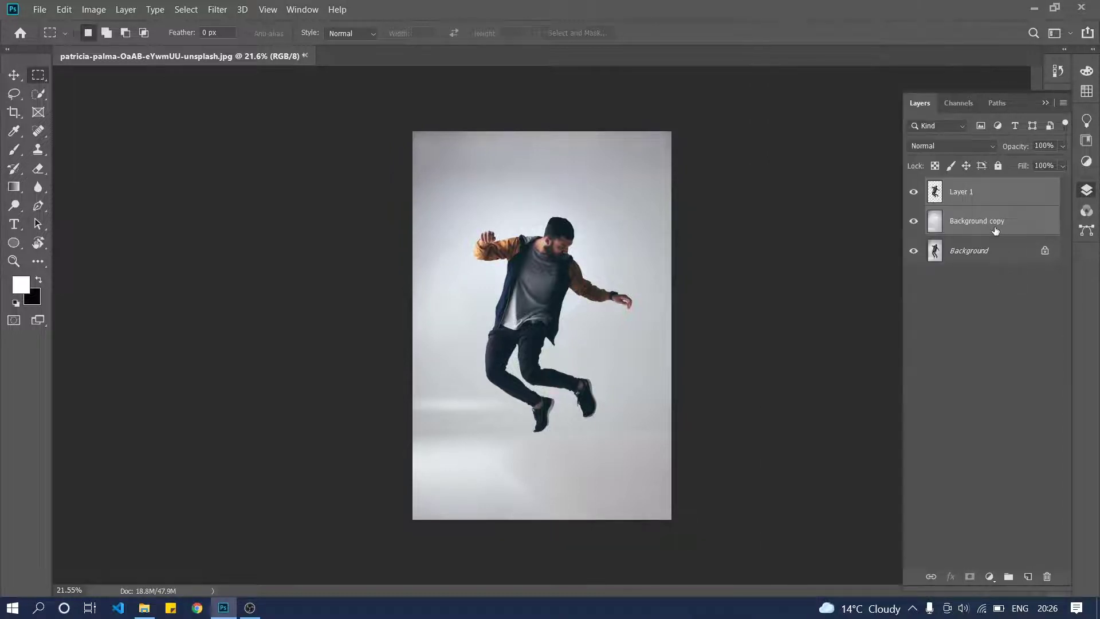
{"action": "key", "text": "ctrl+g"}
{"action": "left_click", "coordinate": [914, 187]}
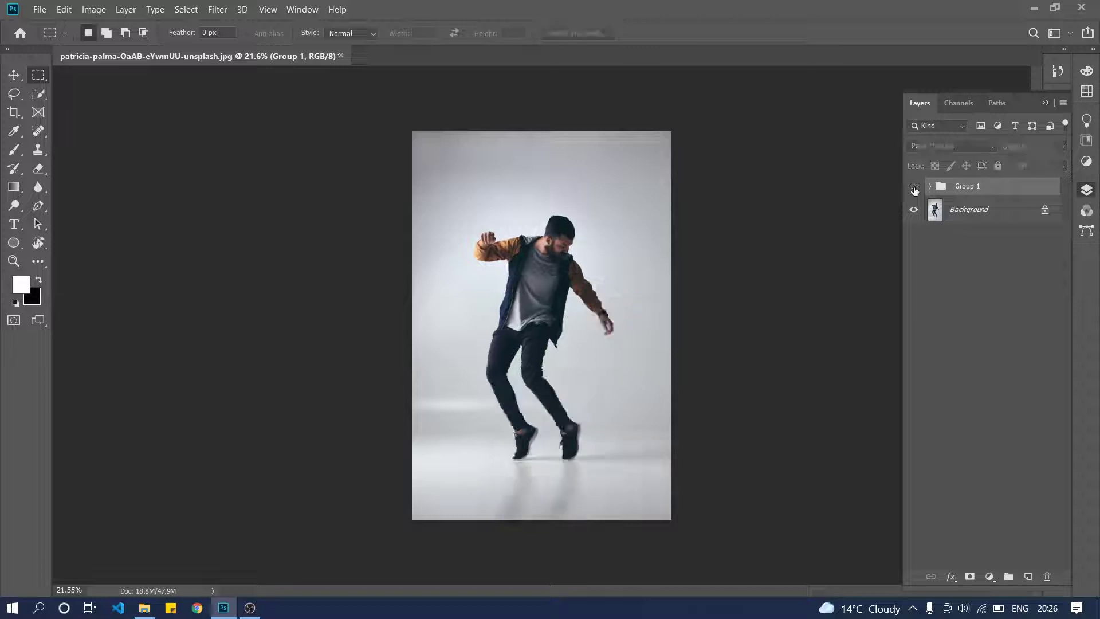
{"action": "left_click", "coordinate": [914, 188]}
{"action": "left_click", "coordinate": [915, 188]}
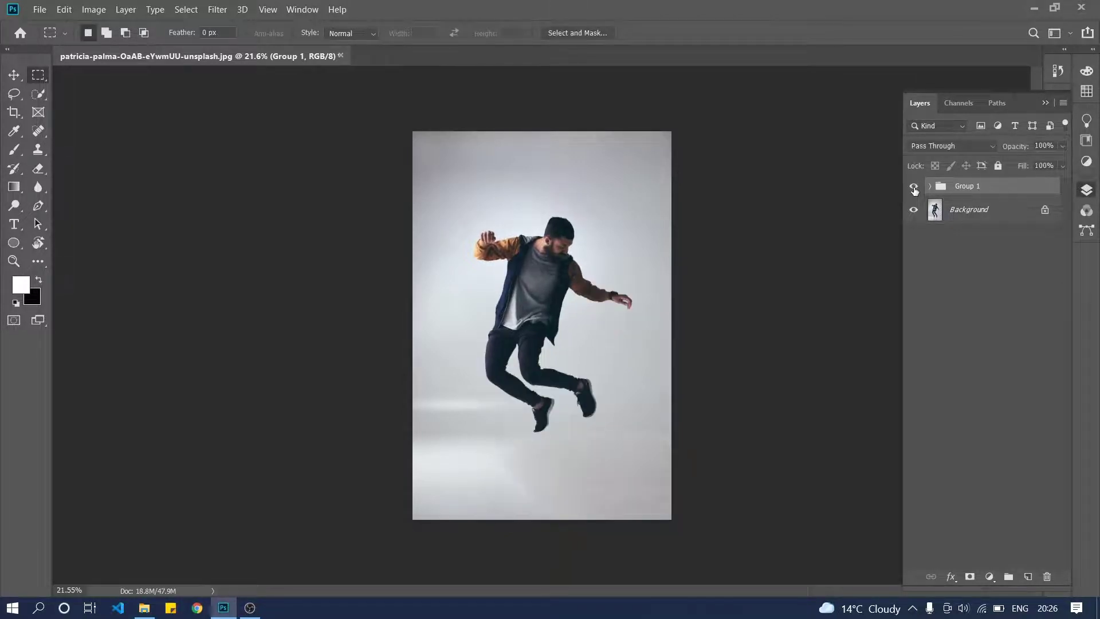
{"action": "left_click", "coordinate": [914, 188]}
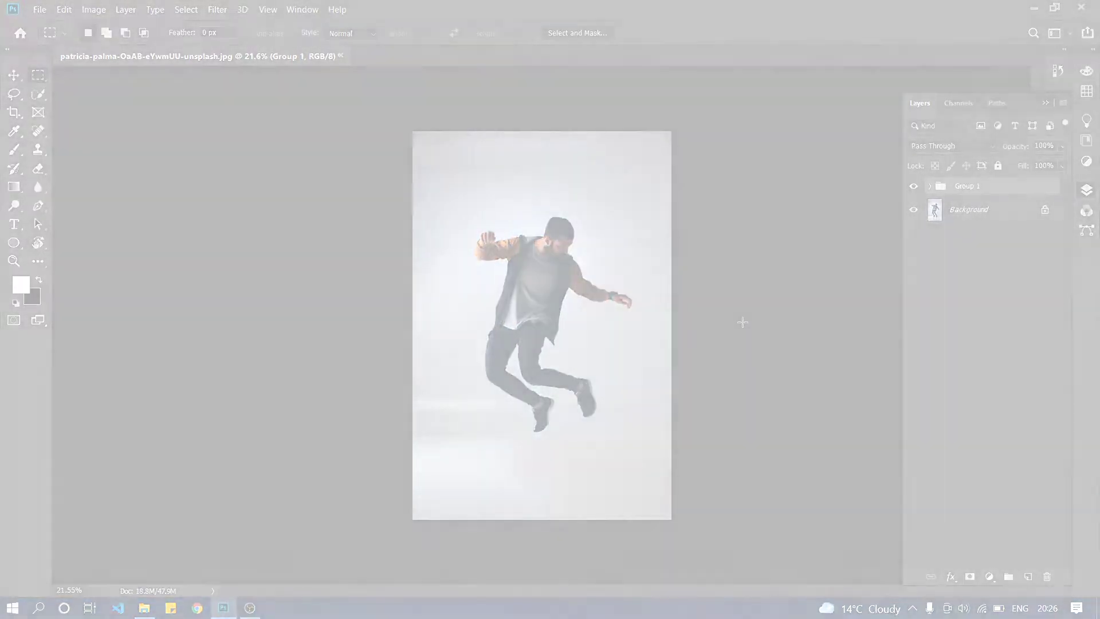